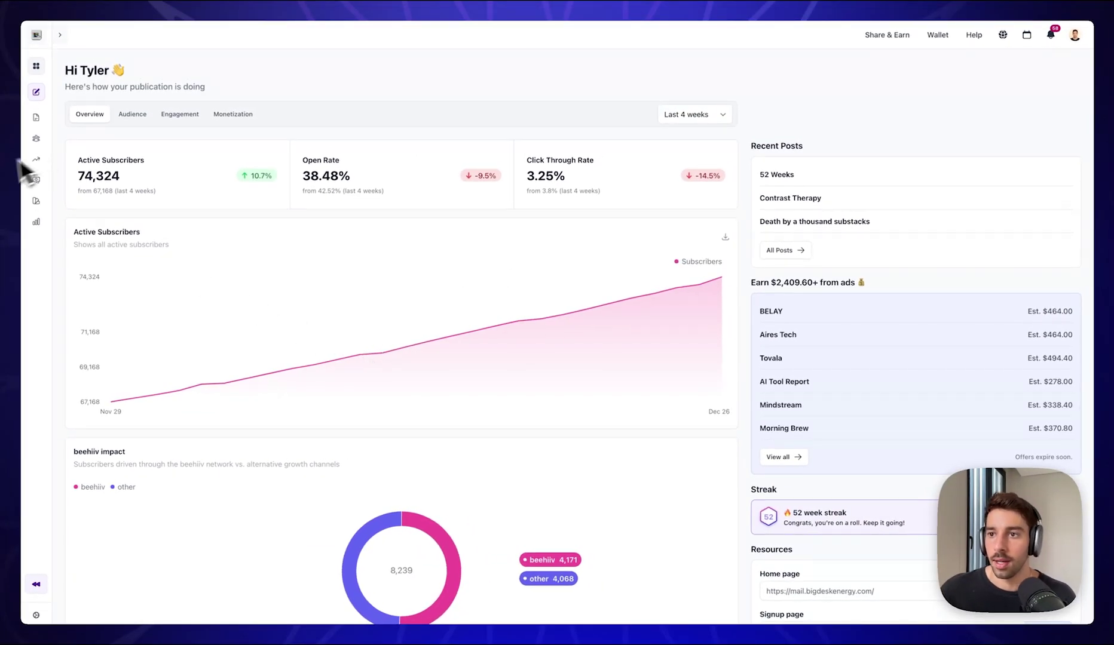
Open the 'unengaged readers' segment from Audience > Segments and show its Configure tab
{"action": "left_click", "coordinate": [45, 147]}
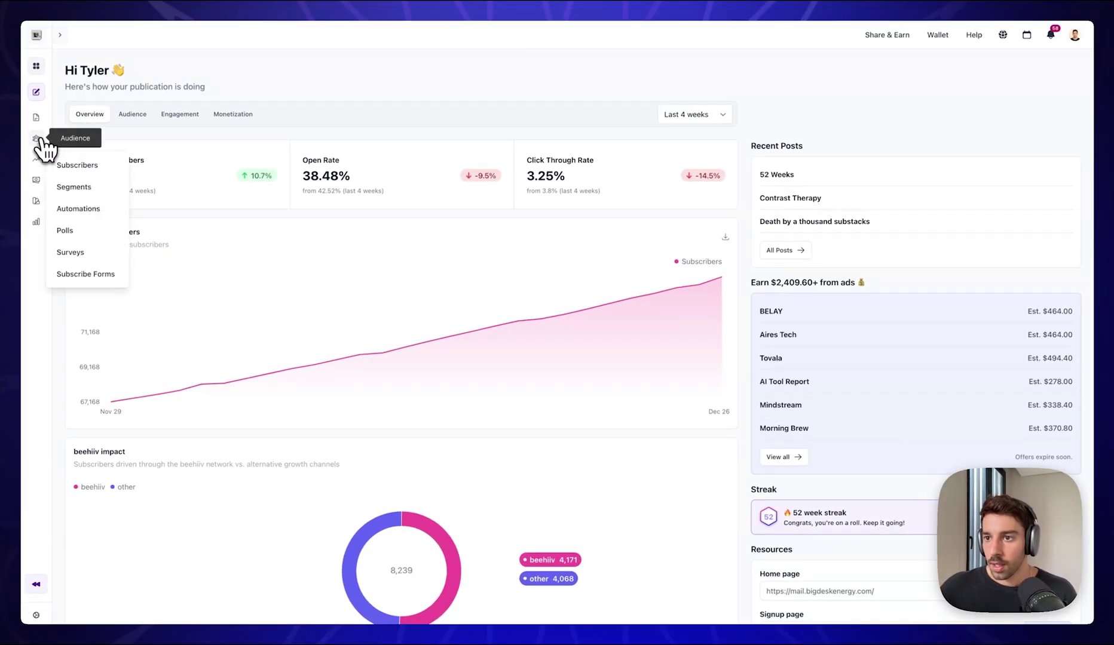
{"action": "left_click", "coordinate": [74, 187]}
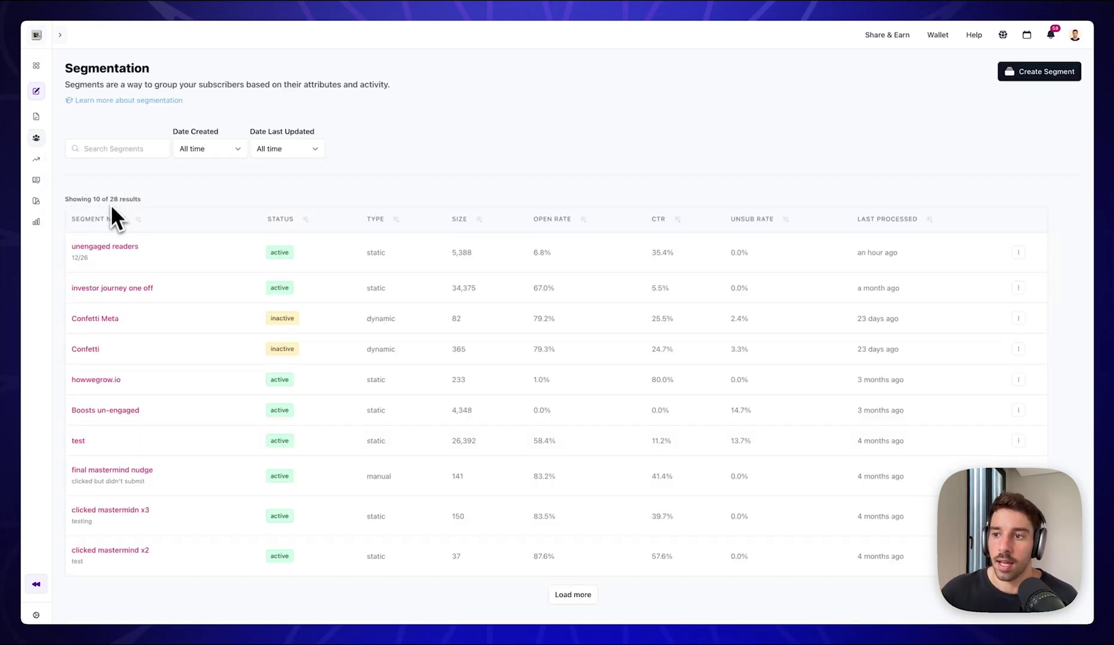
{"action": "left_click", "coordinate": [104, 246]}
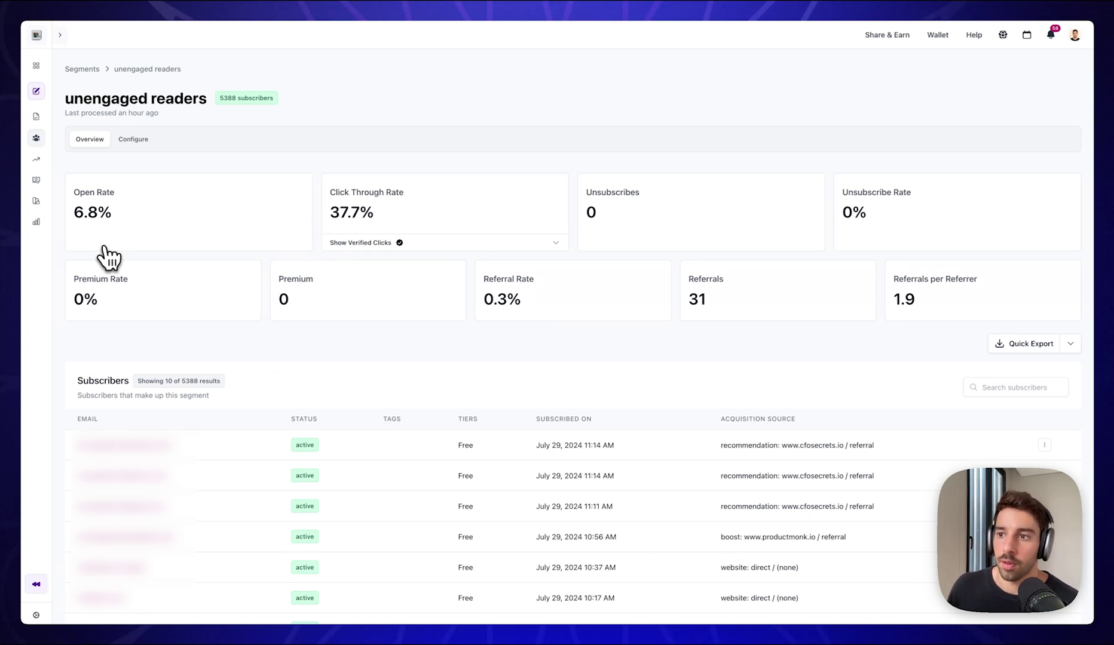
{"action": "left_click", "coordinate": [148, 136]}
{"action": "scroll", "coordinate": [141, 340], "scroll_direction": "down", "scroll_amount": 3}
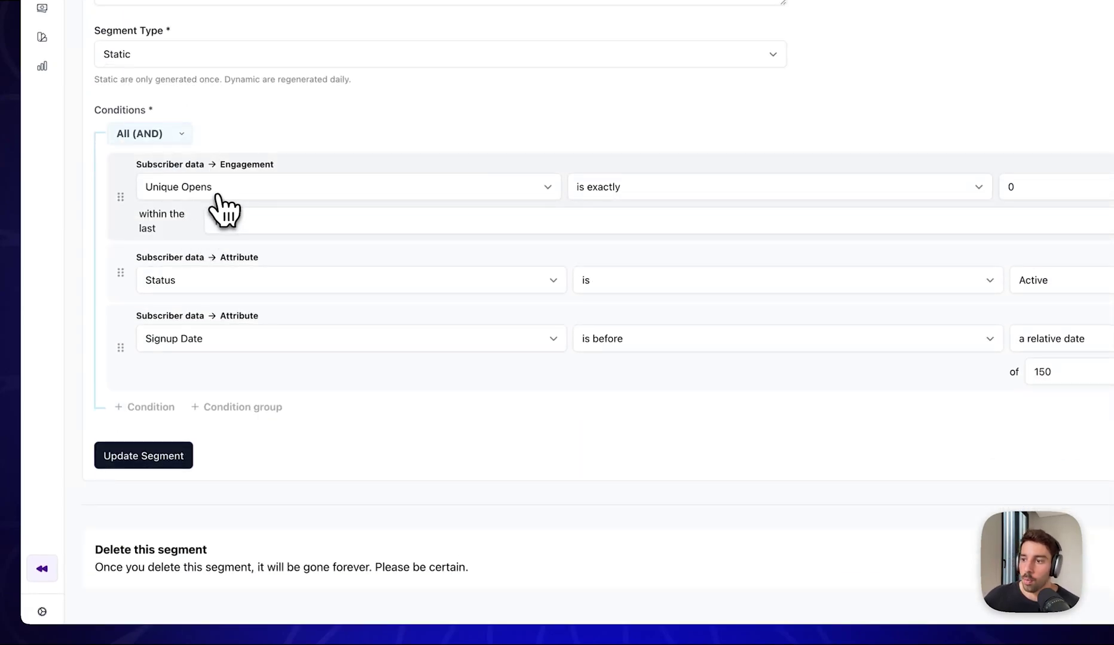
Review the Unique Opens condition: equal to 0 within the last 150 days
{"action": "left_click", "coordinate": [217, 195]}
{"action": "left_click", "coordinate": [666, 194]}
{"action": "left_click", "coordinate": [1036, 191]}
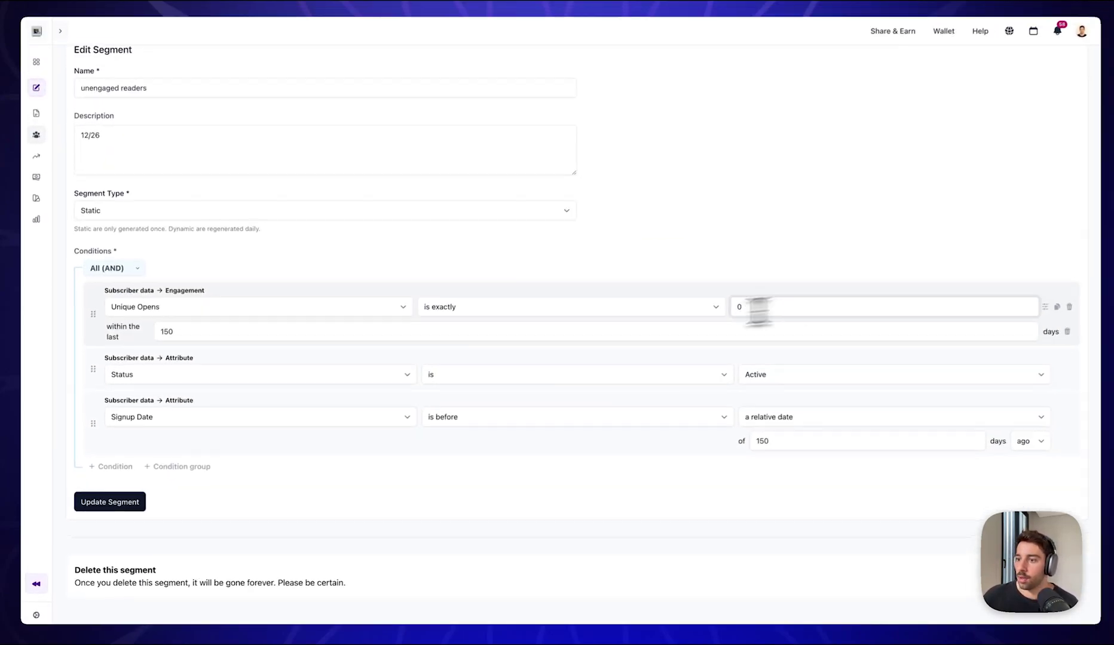
{"action": "left_click", "coordinate": [238, 336]}
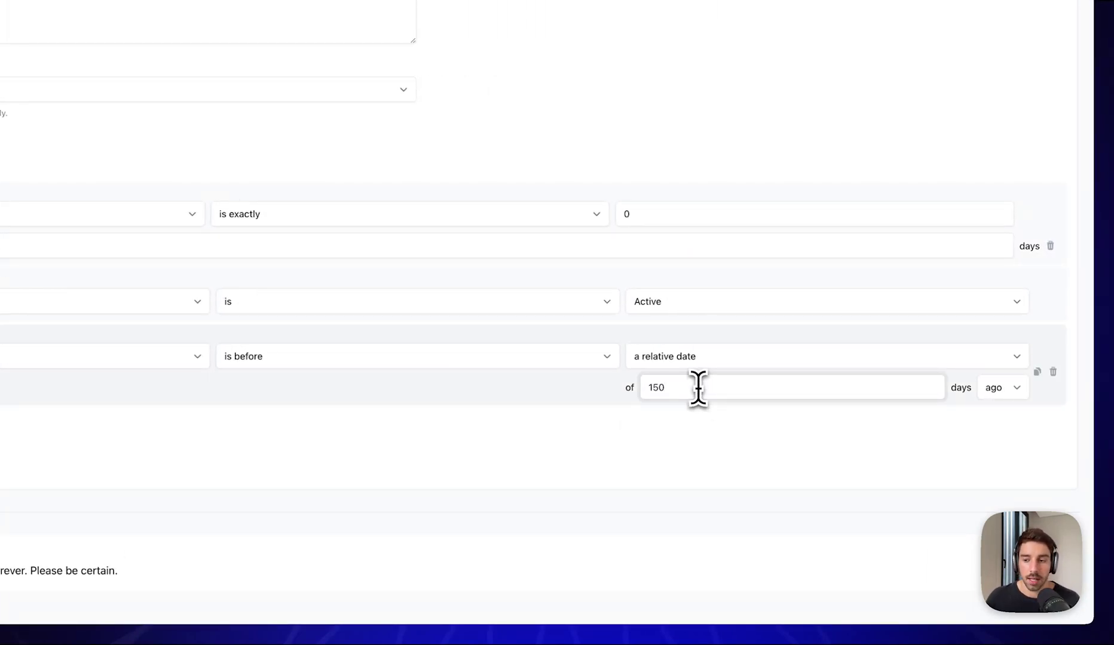
Review the Status condition and leave it set to Active
{"action": "left_click", "coordinate": [71, 306]}
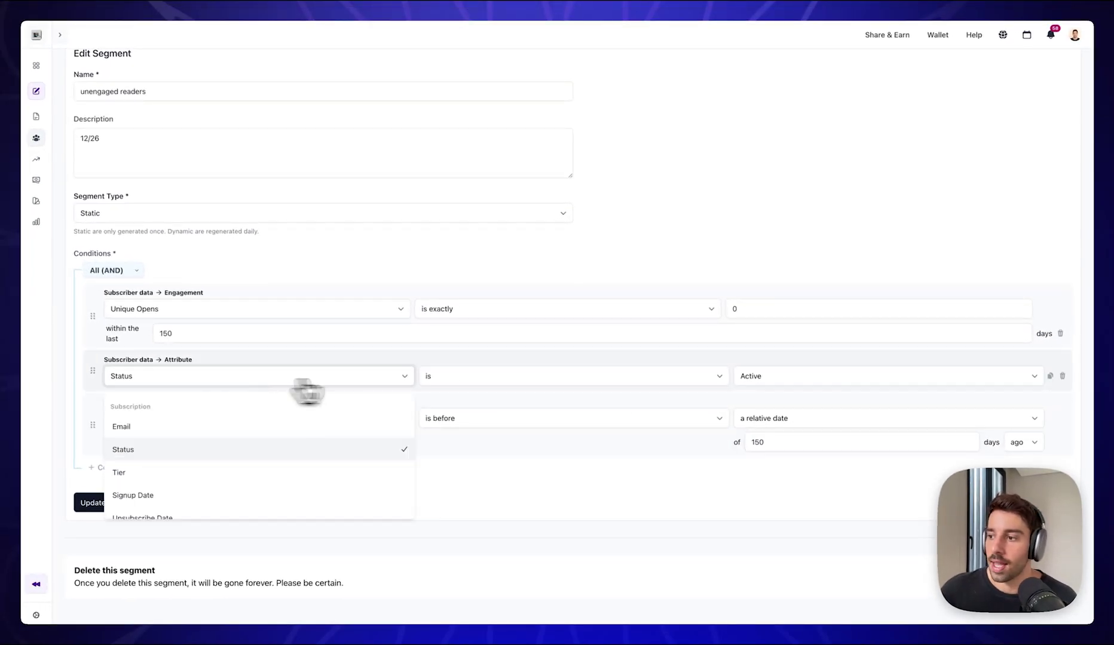
{"action": "left_click", "coordinate": [496, 378]}
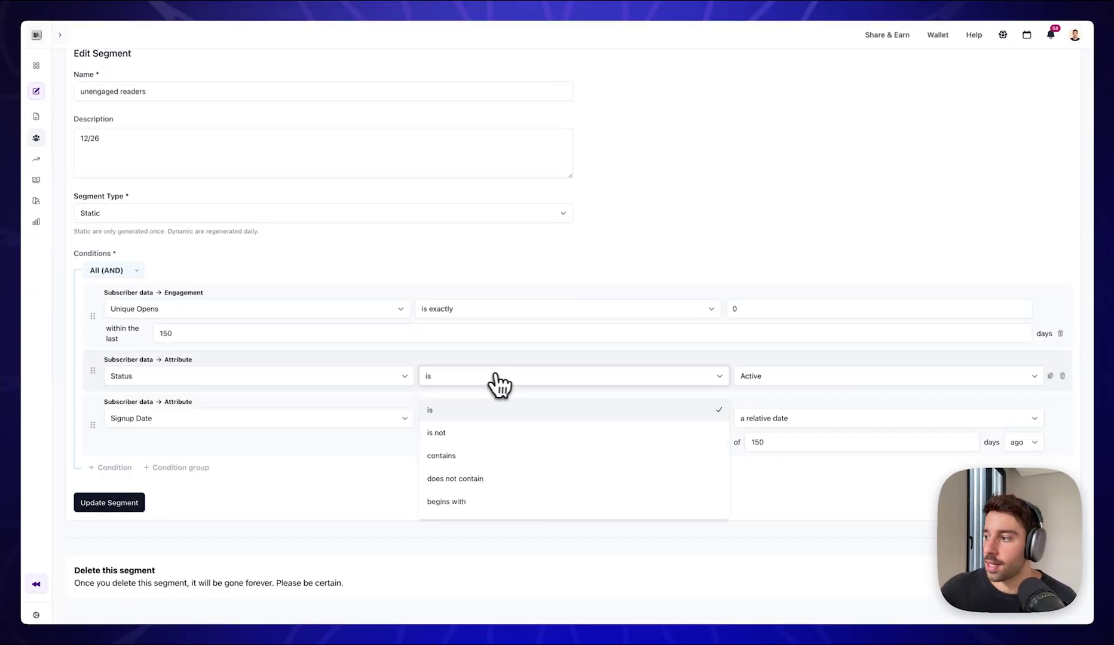
{"action": "left_click", "coordinate": [756, 380]}
{"action": "left_click", "coordinate": [684, 351]}
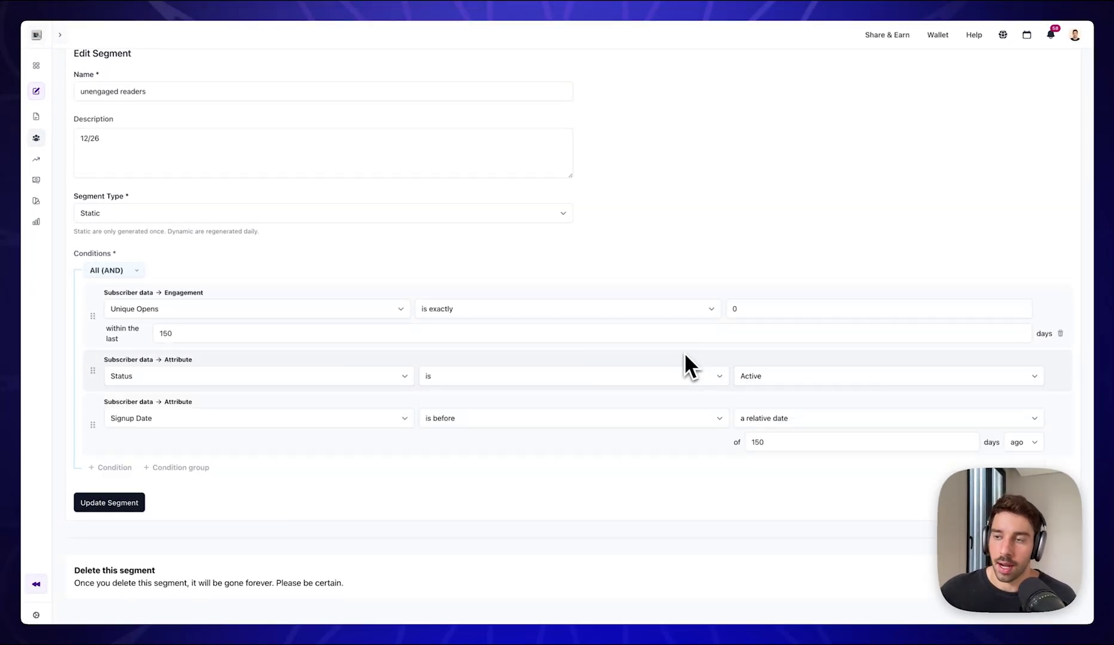
{"action": "scroll", "coordinate": [684, 352], "scroll_direction": "up", "scroll_amount": 3}
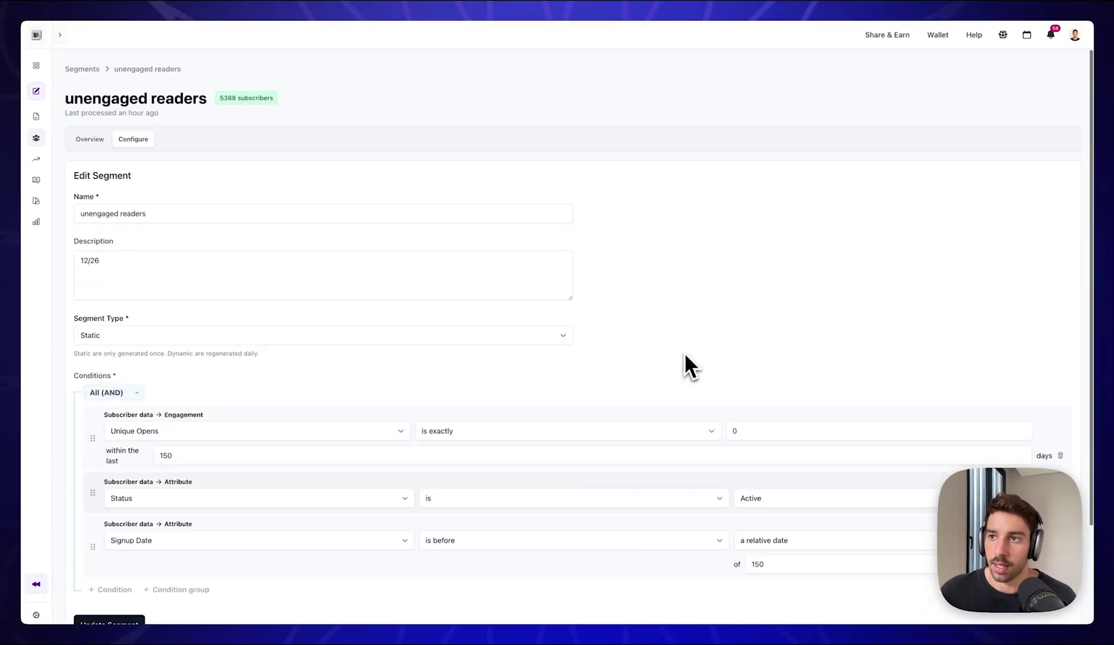
Show the segment Overview, highlighting the 5388 subscribers badge and the 6.8% Open Rate
{"action": "left_click", "coordinate": [82, 143]}
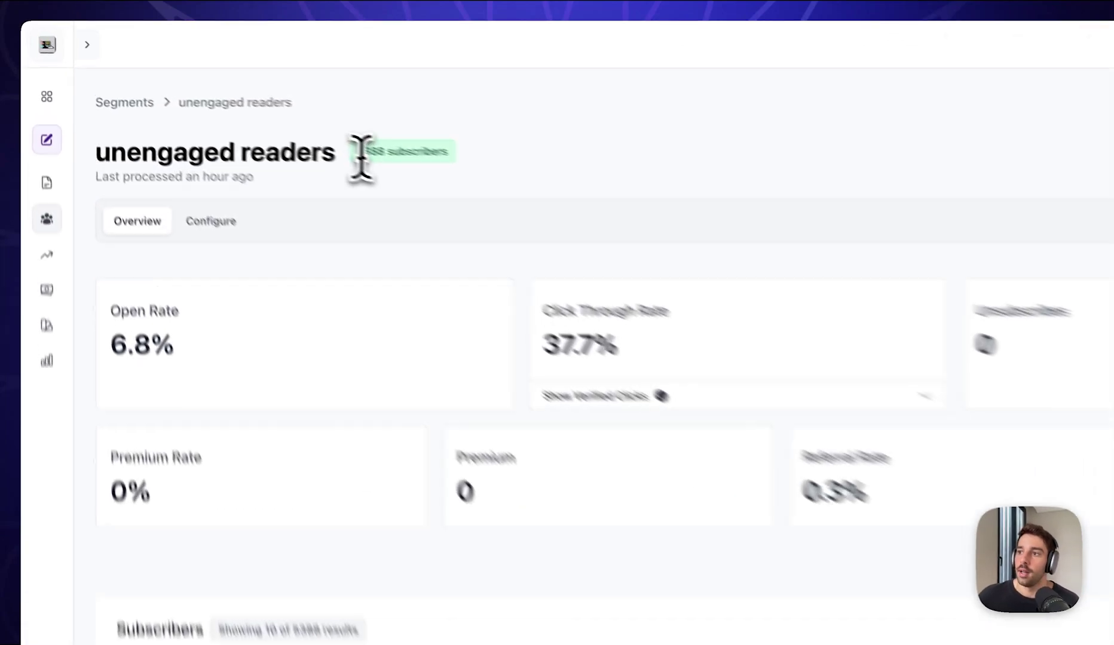
{"action": "left_click_drag", "start_coordinate": [418, 179], "coordinate": [596, 182]}
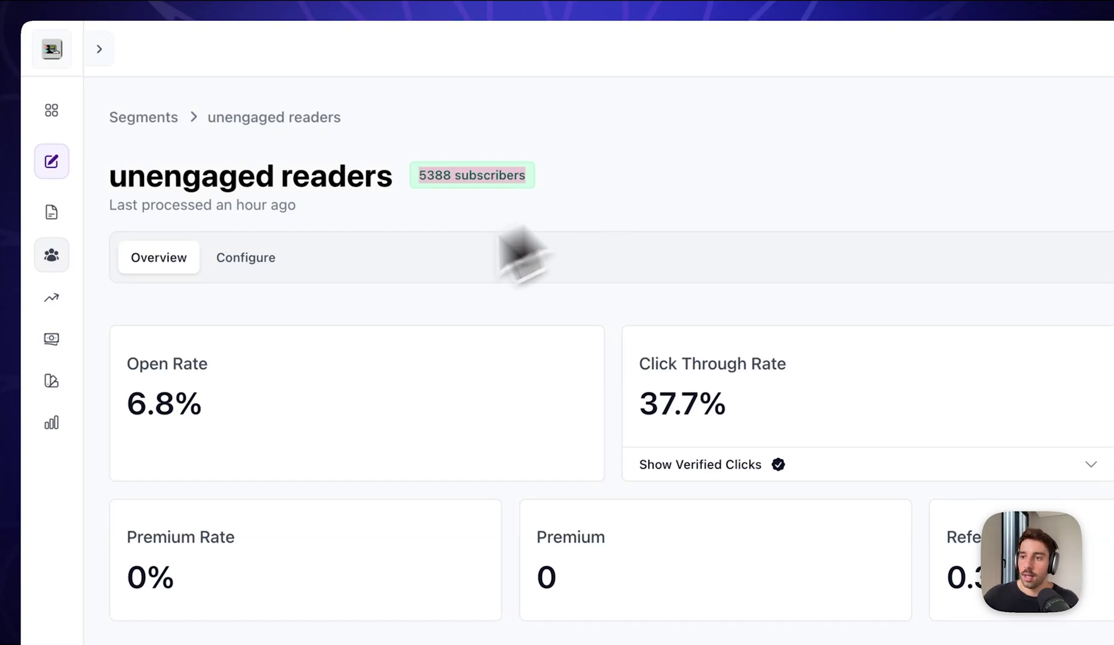
{"action": "left_click_drag", "start_coordinate": [128, 359], "coordinate": [222, 422]}
{"action": "left_click", "coordinate": [245, 438]}
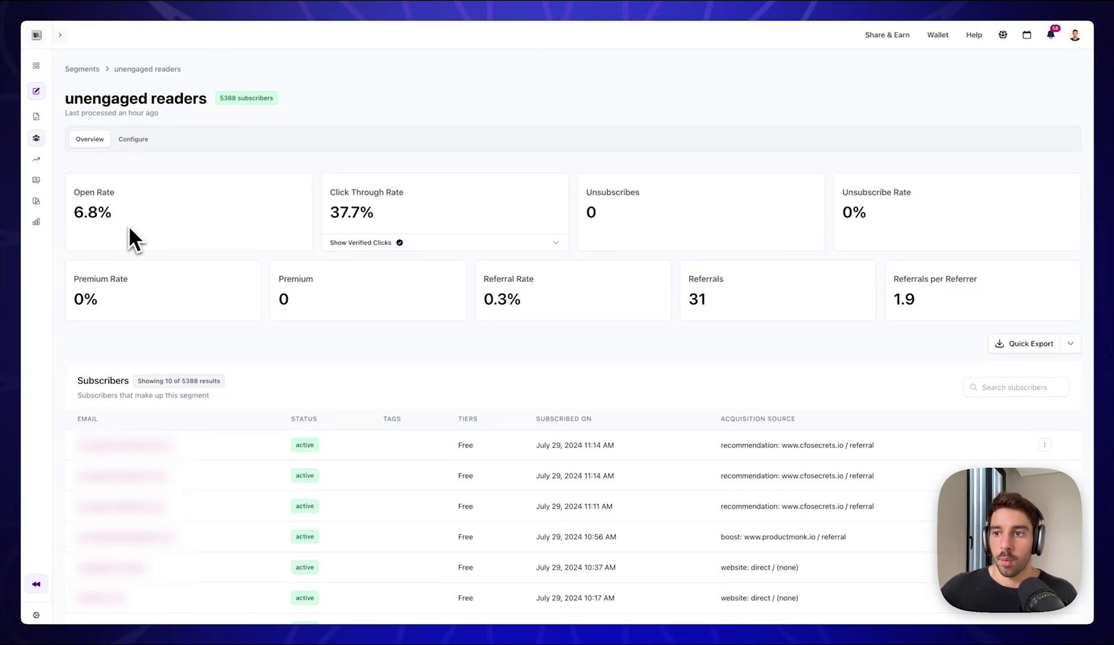
{"action": "left_click_drag", "start_coordinate": [115, 217], "coordinate": [89, 213]}
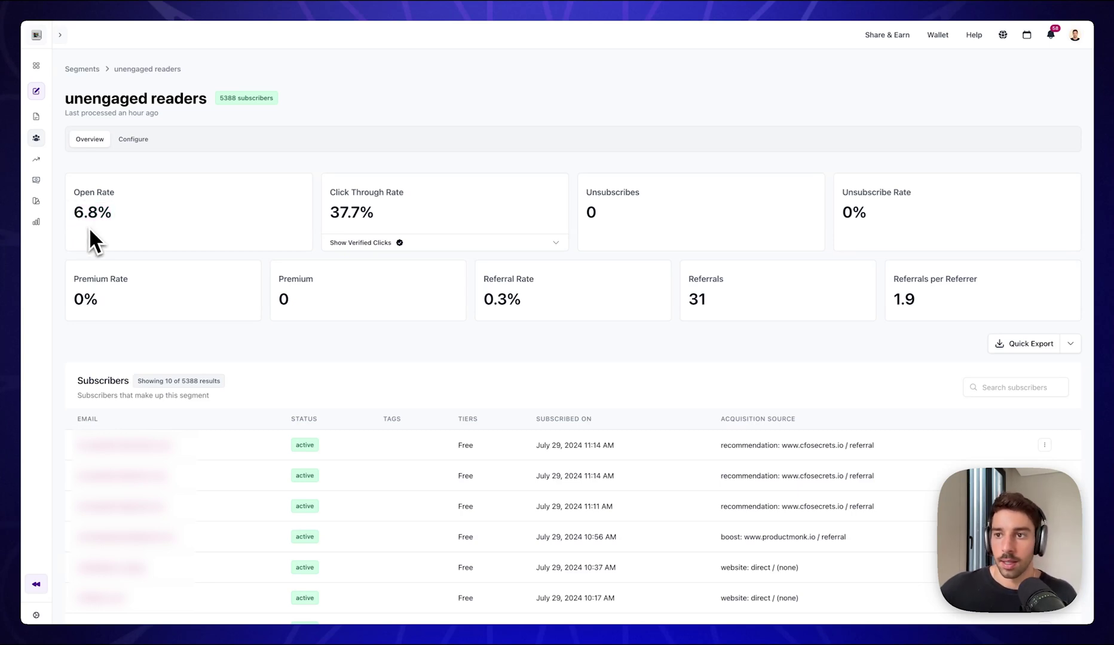
Open the 're-engagement campaign' automation's workflow from Audience > Automations
{"action": "left_click", "coordinate": [36, 139]}
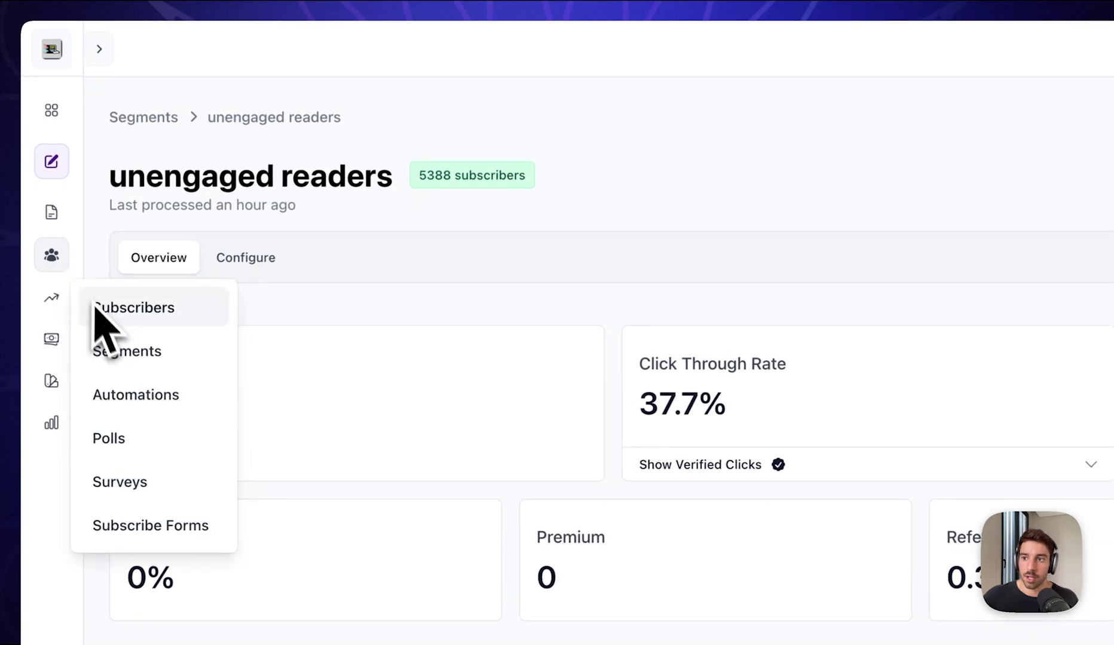
{"action": "left_click", "coordinate": [127, 396]}
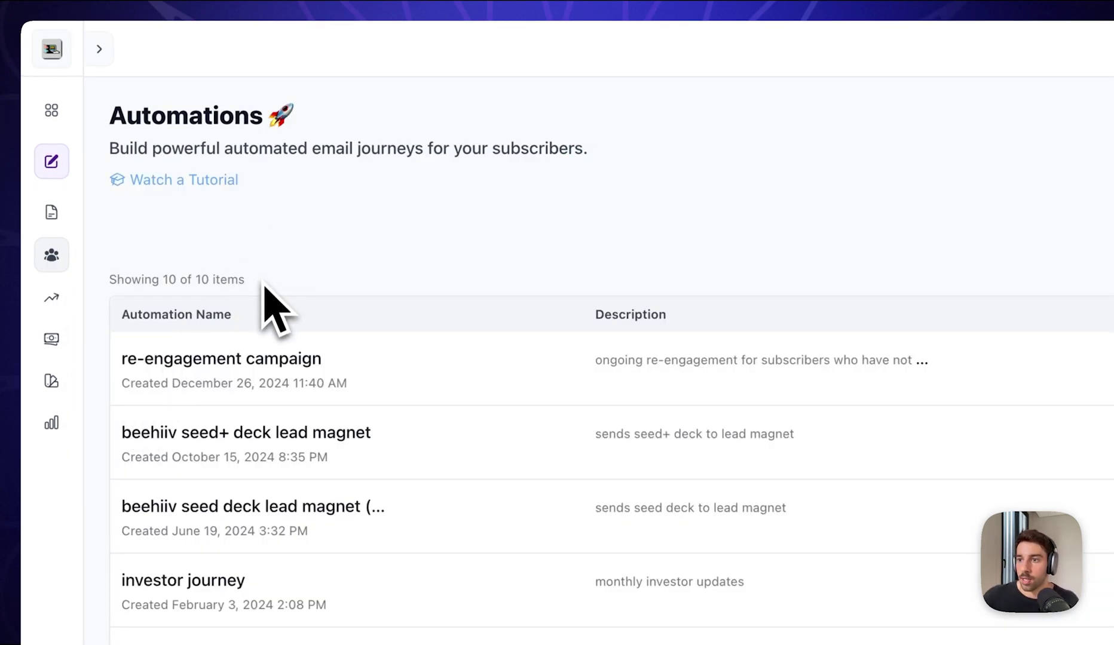
{"action": "left_click", "coordinate": [254, 358]}
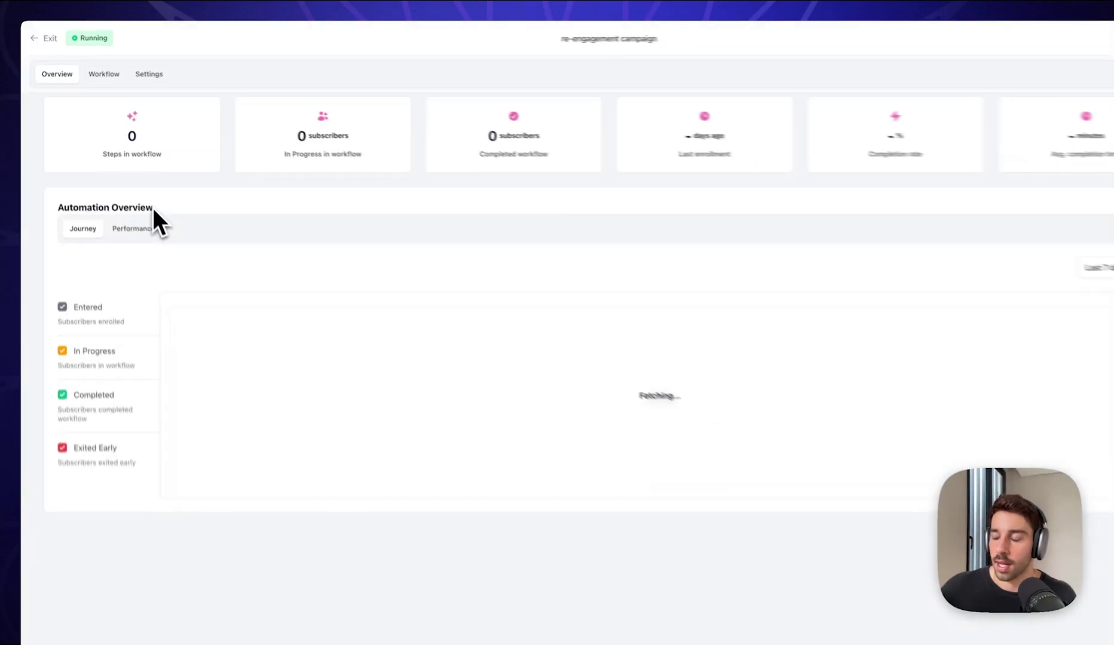
{"action": "left_click", "coordinate": [97, 71]}
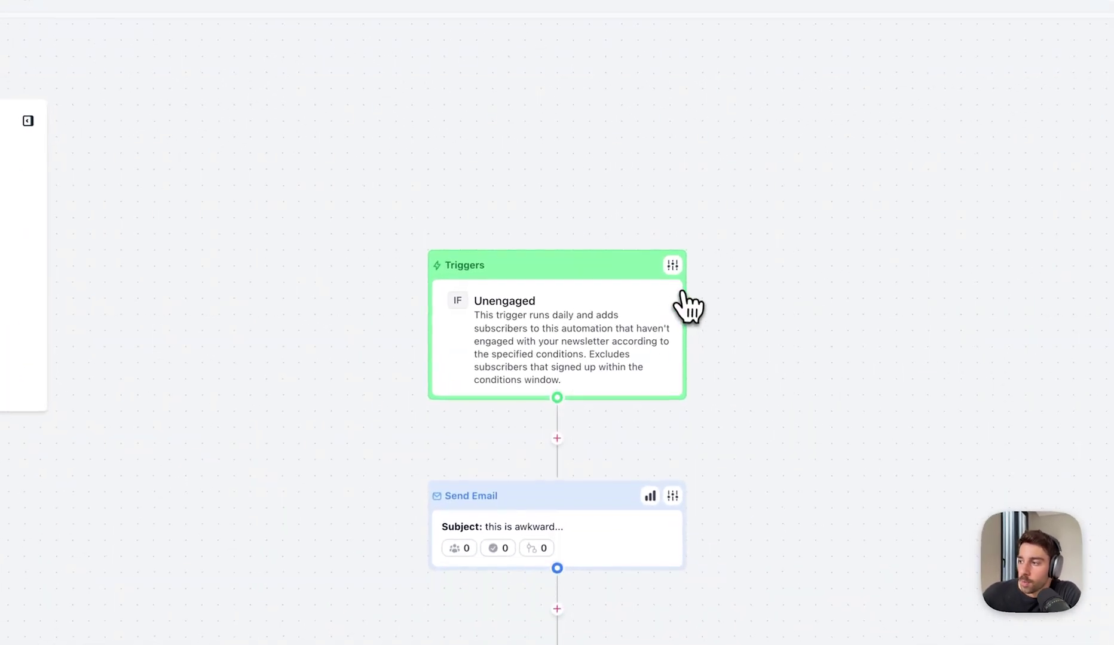
Confirm the Unengaged trigger uses days without opens or clicks with a 150 threshold
{"action": "left_click", "coordinate": [674, 266]}
{"action": "left_click", "coordinate": [400, 109]}
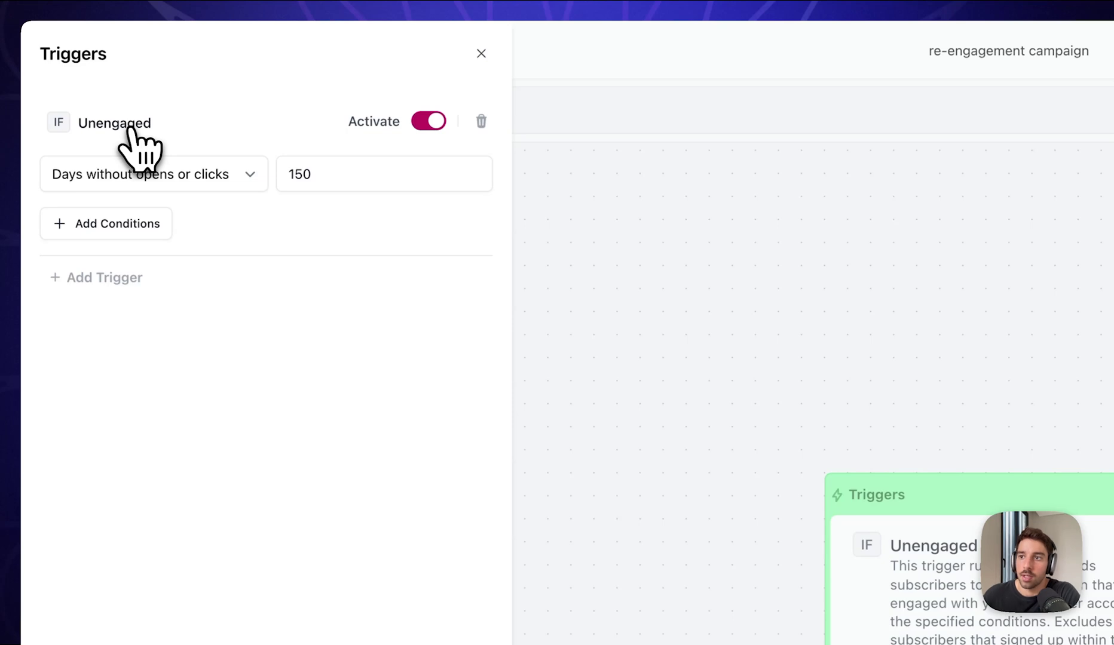
{"action": "left_click", "coordinate": [140, 174]}
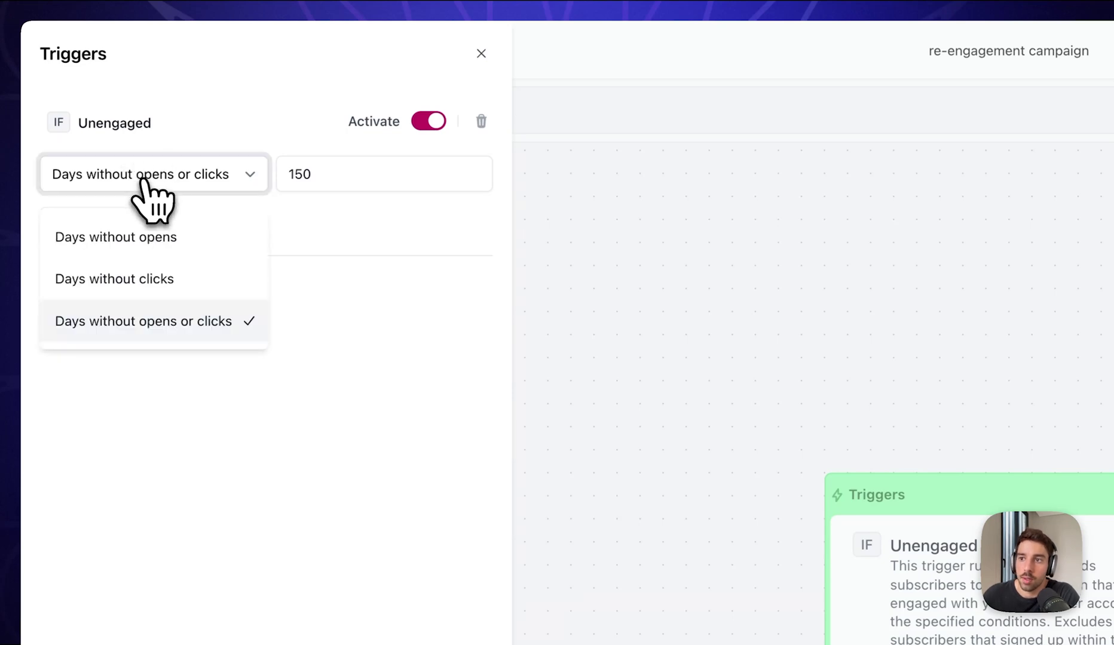
{"action": "left_click", "coordinate": [143, 332]}
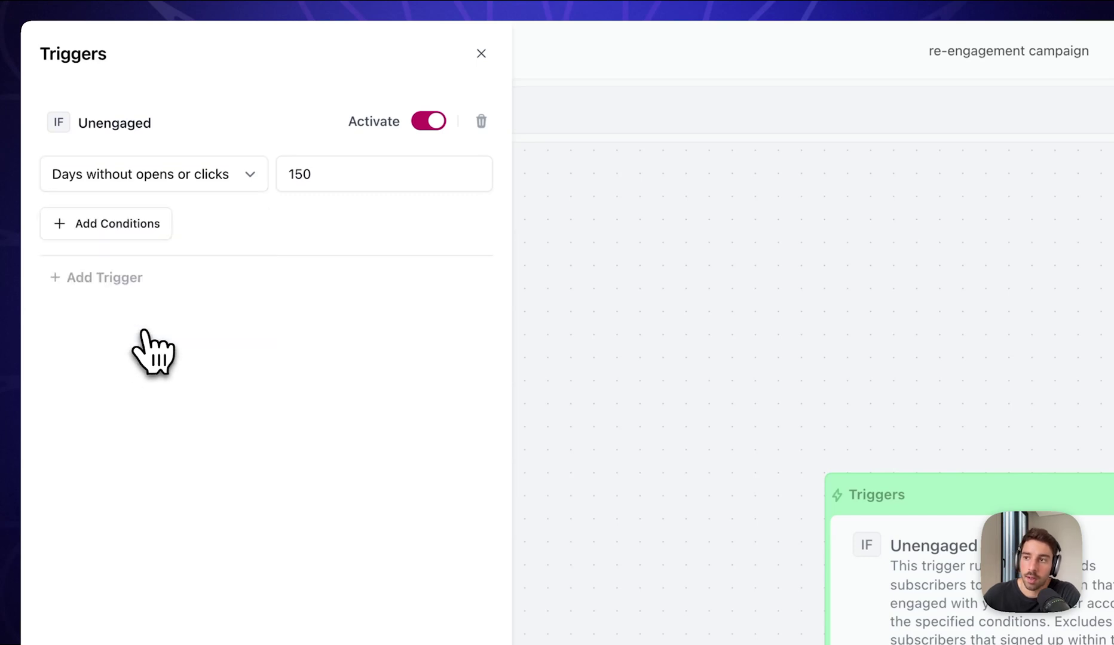
{"action": "left_click", "coordinate": [327, 180]}
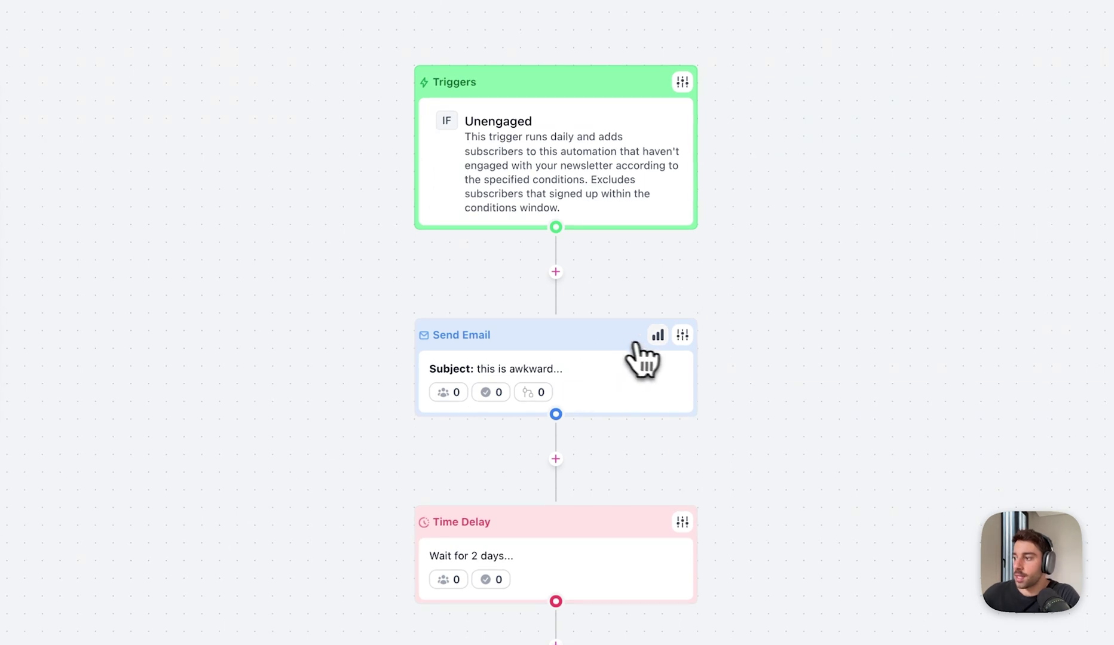
Preview the Send Email step's template as readers see it
{"action": "left_click", "coordinate": [682, 334]}
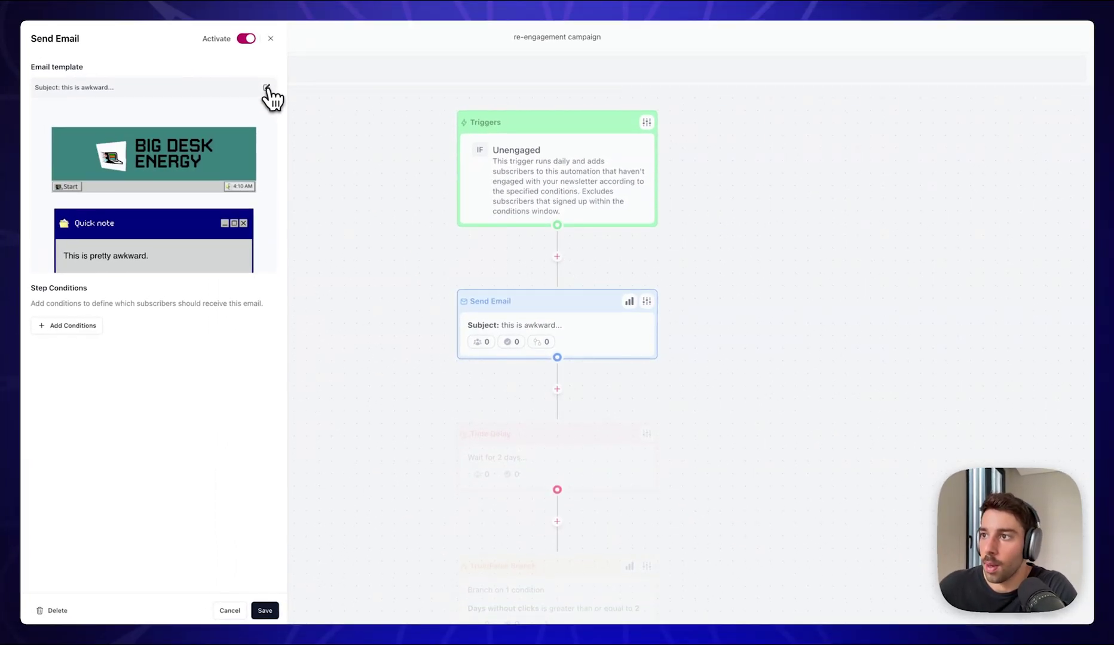
{"action": "left_click", "coordinate": [248, 73]}
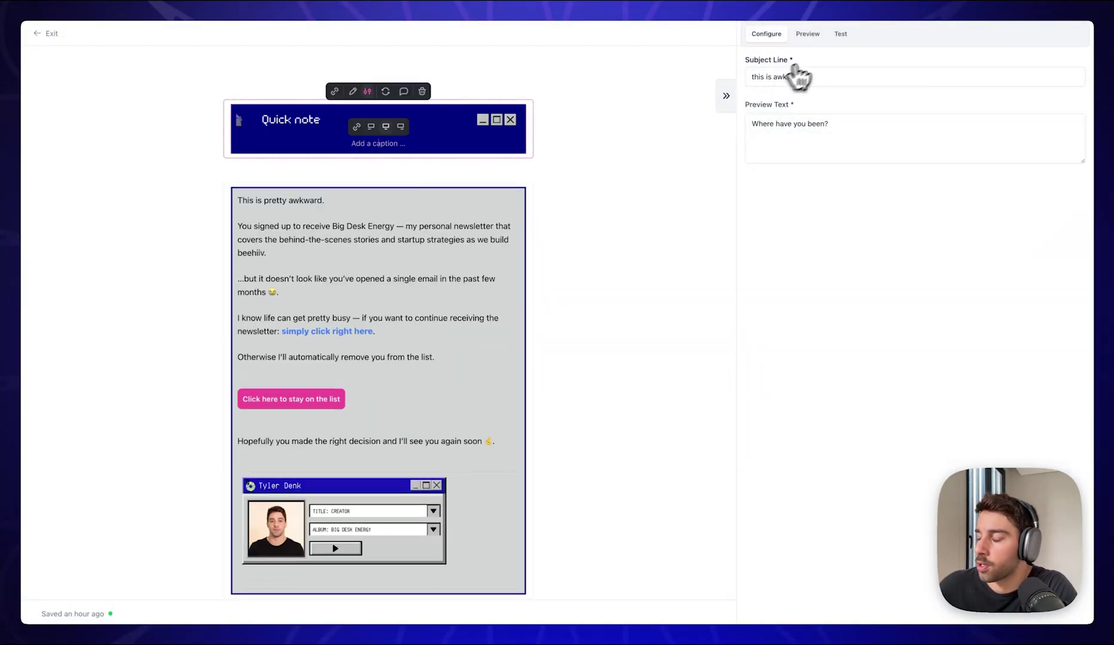
{"action": "left_click", "coordinate": [807, 33]}
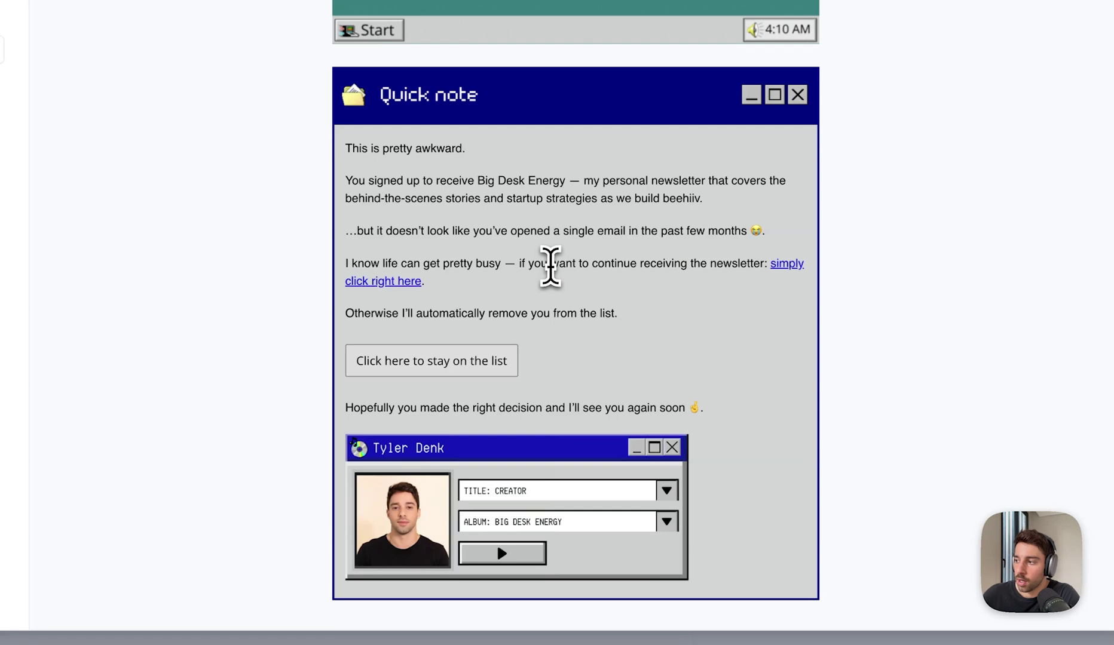
Highlight the continue-receiving and automatic-removal sentences, then test the 'Click here to stay on the list' link
{"action": "left_click_drag", "start_coordinate": [520, 265], "coordinate": [573, 265]}
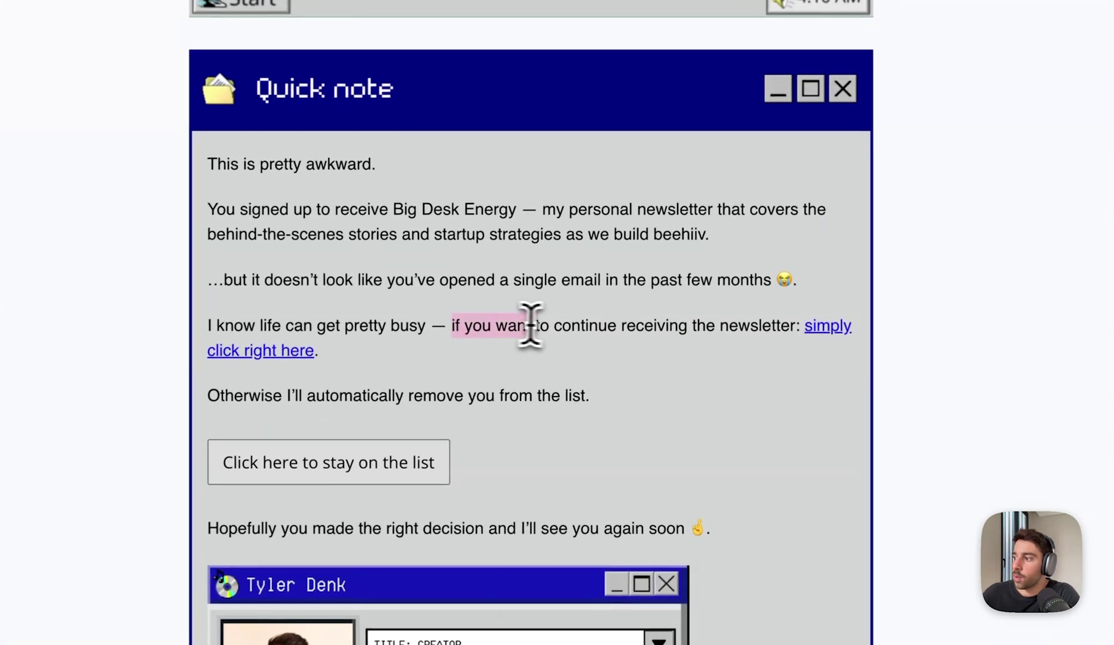
{"action": "left_click_drag", "start_coordinate": [531, 326], "coordinate": [774, 323]}
{"action": "left_click", "coordinate": [773, 323]}
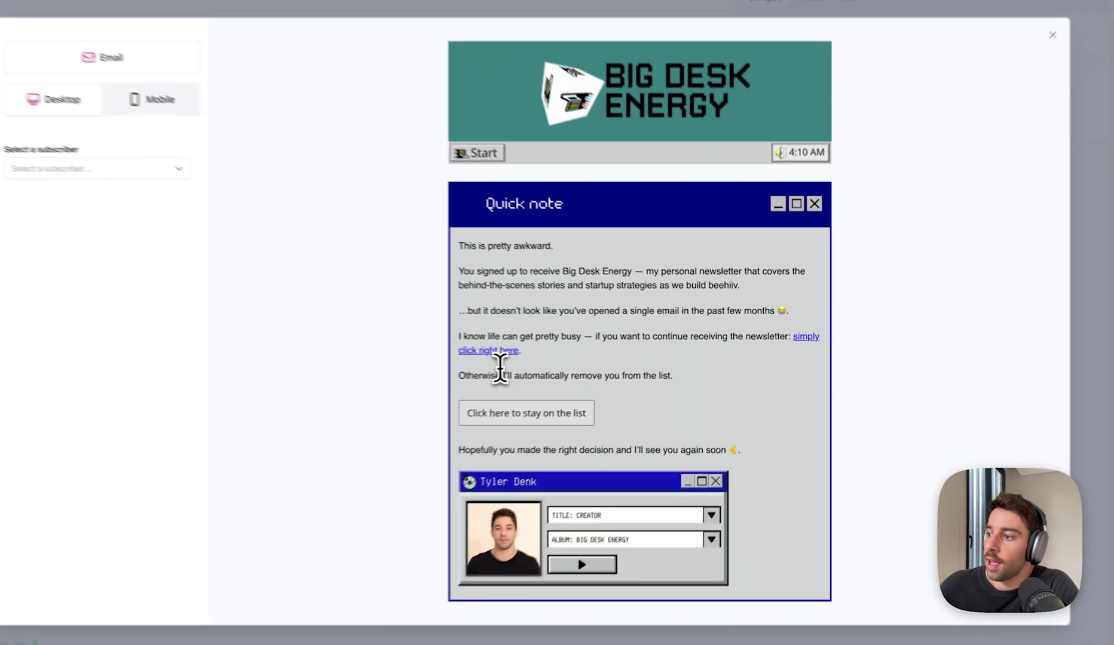
{"action": "left_click_drag", "start_coordinate": [485, 375], "coordinate": [641, 377]}
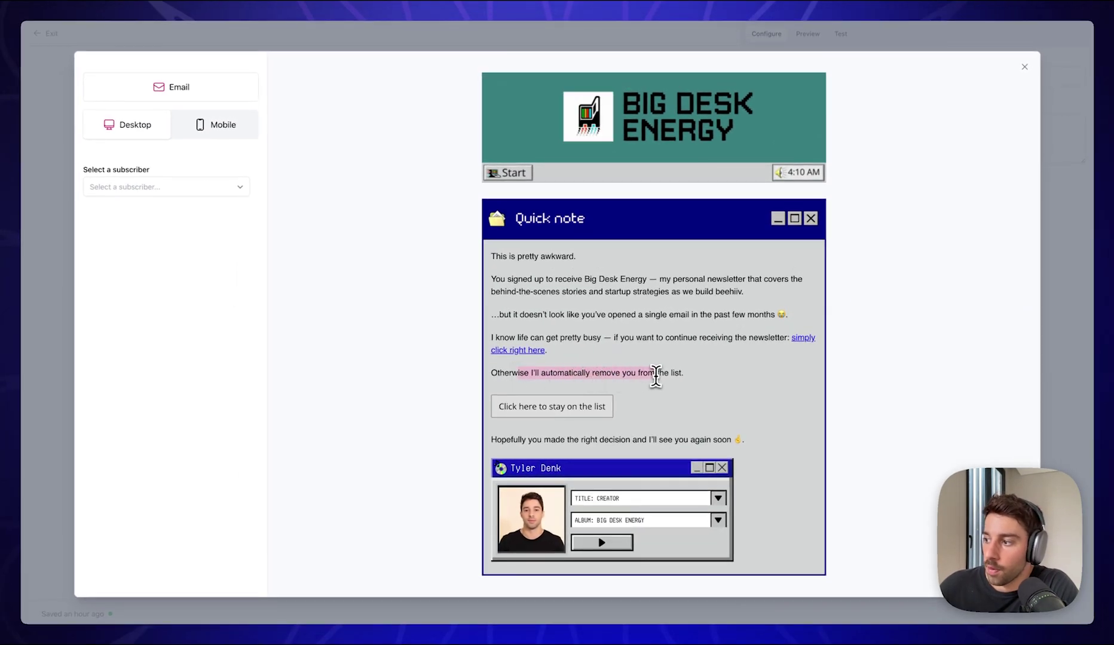
{"action": "left_click", "coordinate": [655, 376]}
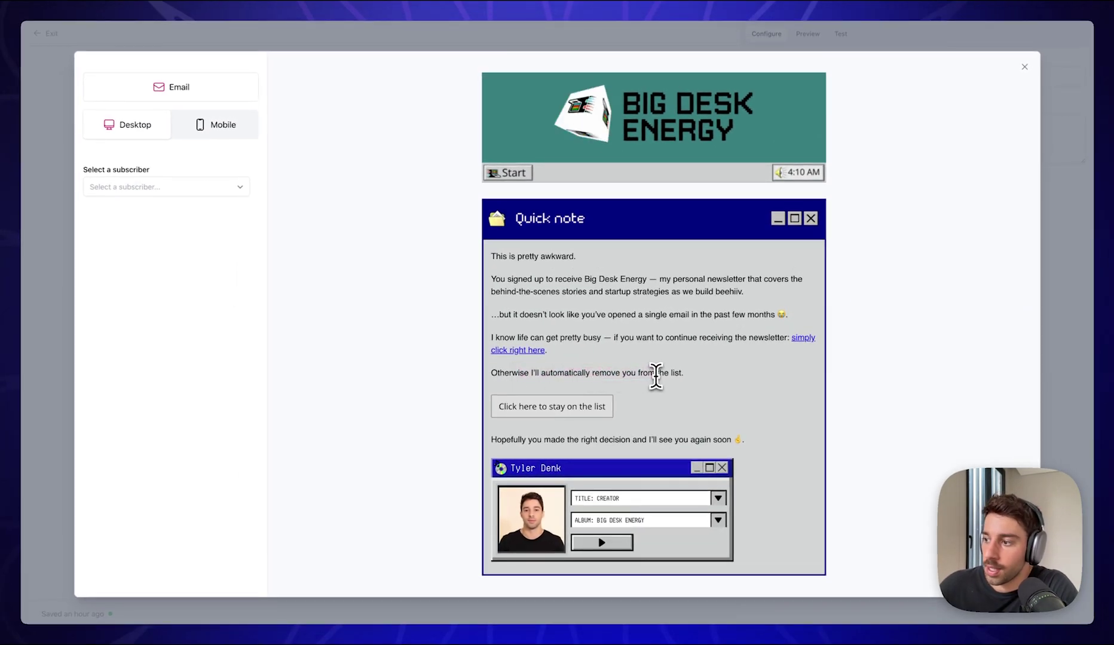
{"action": "left_click", "coordinate": [536, 412]}
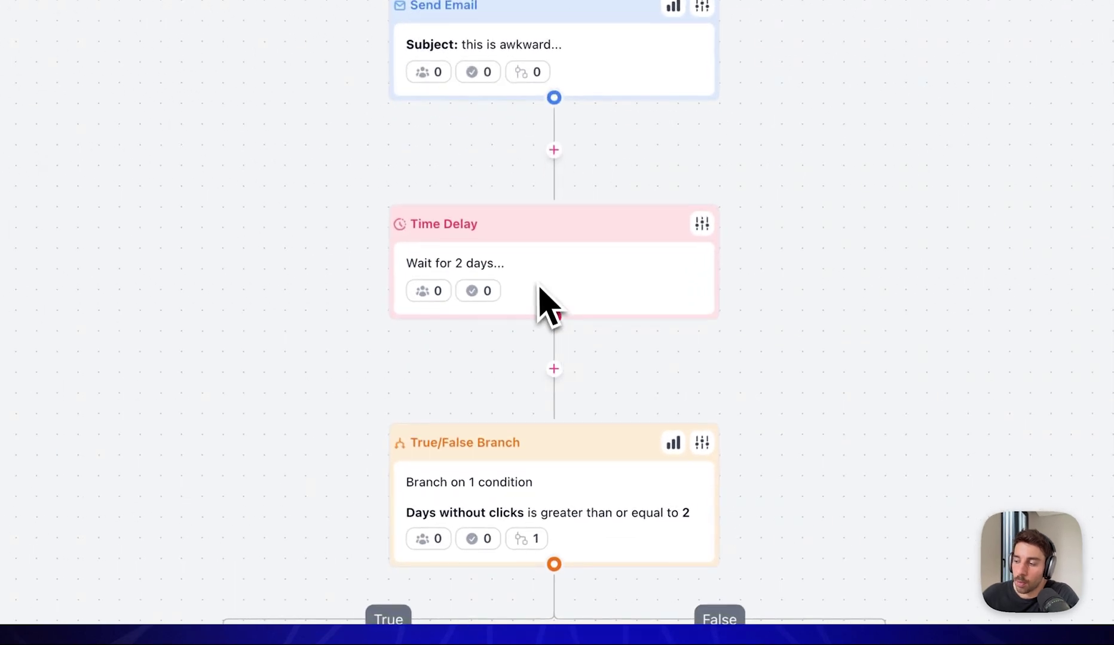
Check the True/False Branch condition Days without clicks ≥ 2, then close the branch settings
{"action": "scroll", "coordinate": [538, 287], "scroll_direction": "down", "scroll_amount": 5}
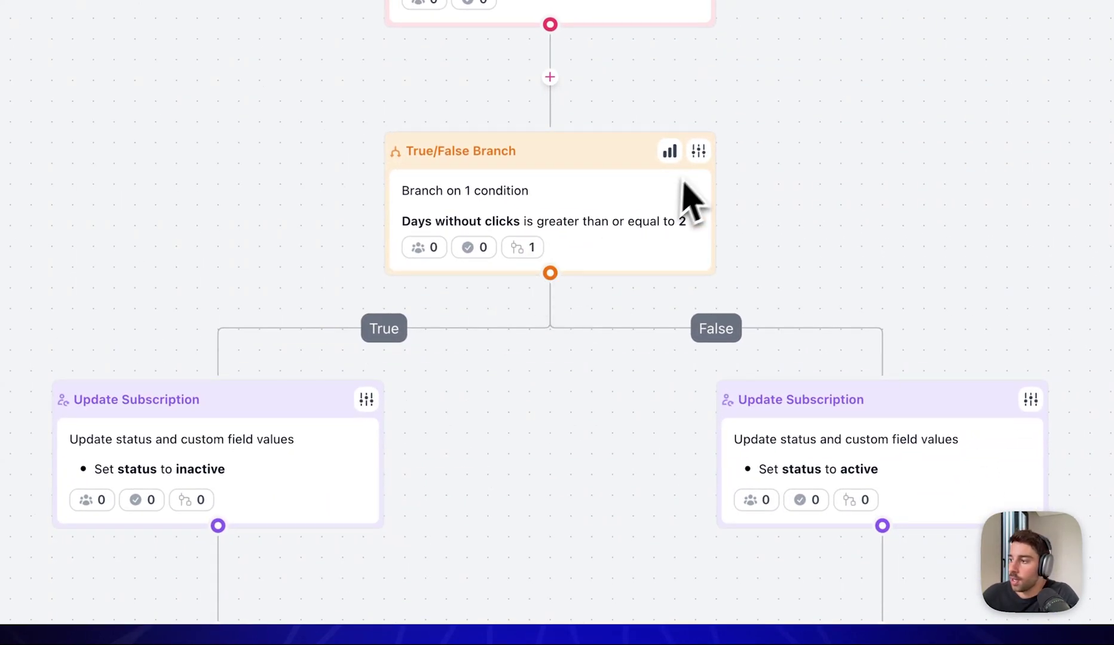
{"action": "left_click", "coordinate": [698, 153]}
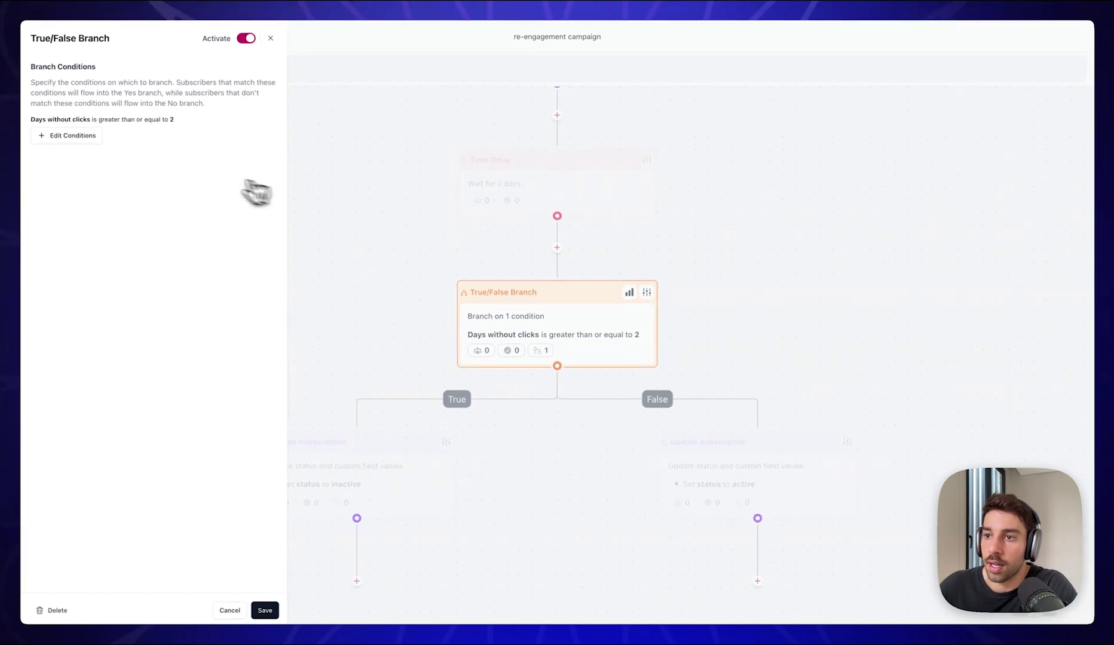
{"action": "left_click", "coordinate": [63, 132]}
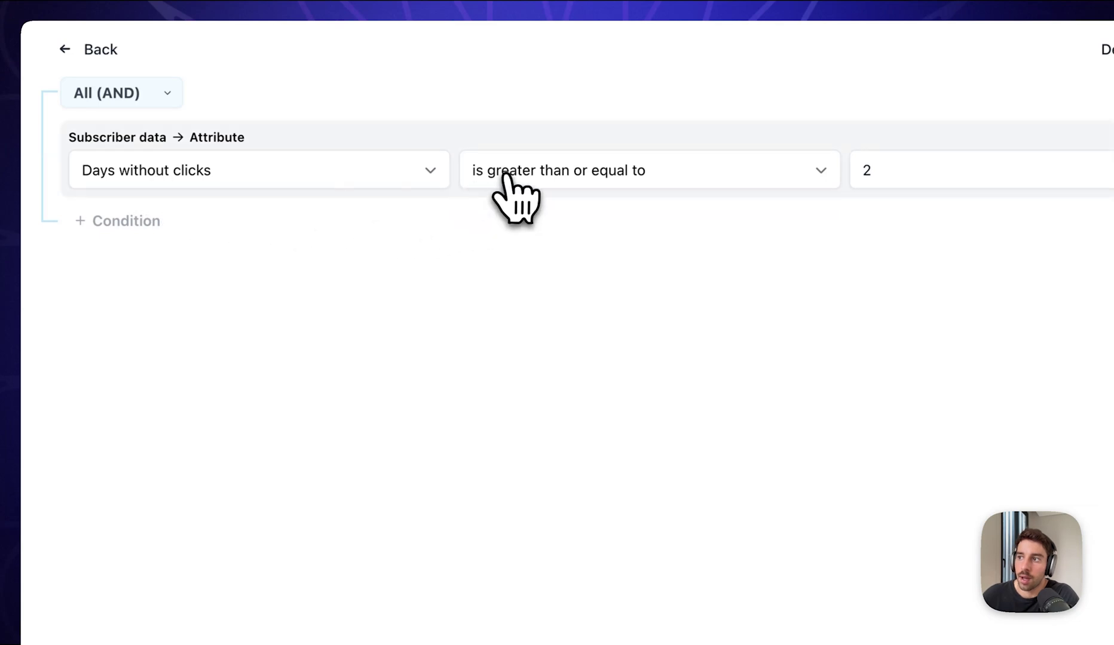
{"action": "left_click", "coordinate": [877, 172]}
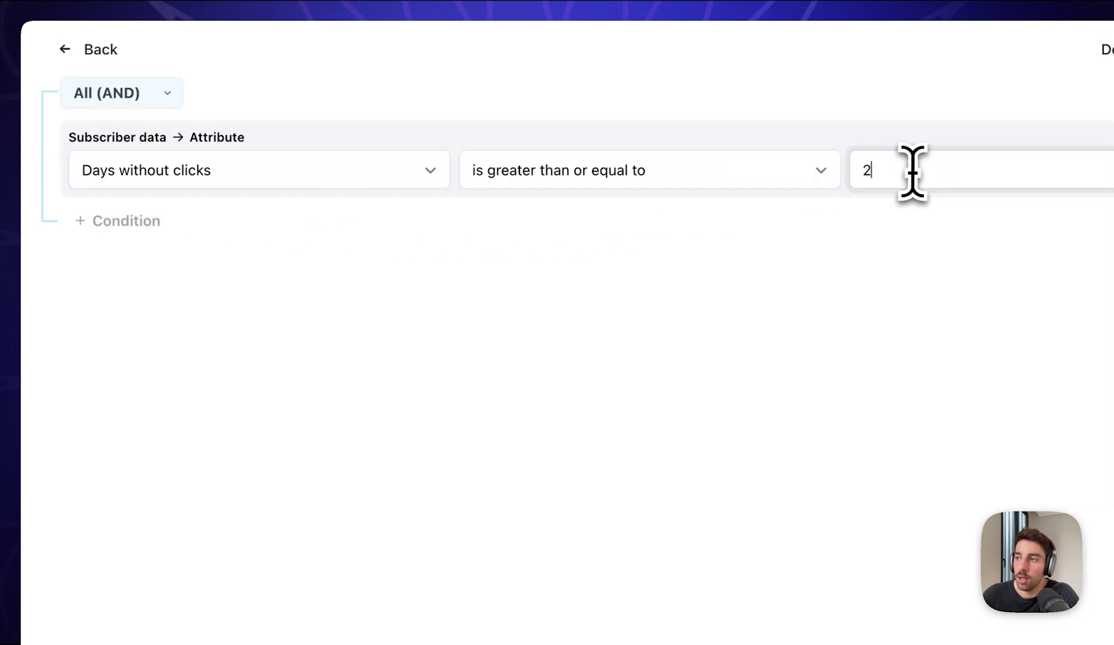
{"action": "left_click", "coordinate": [96, 49]}
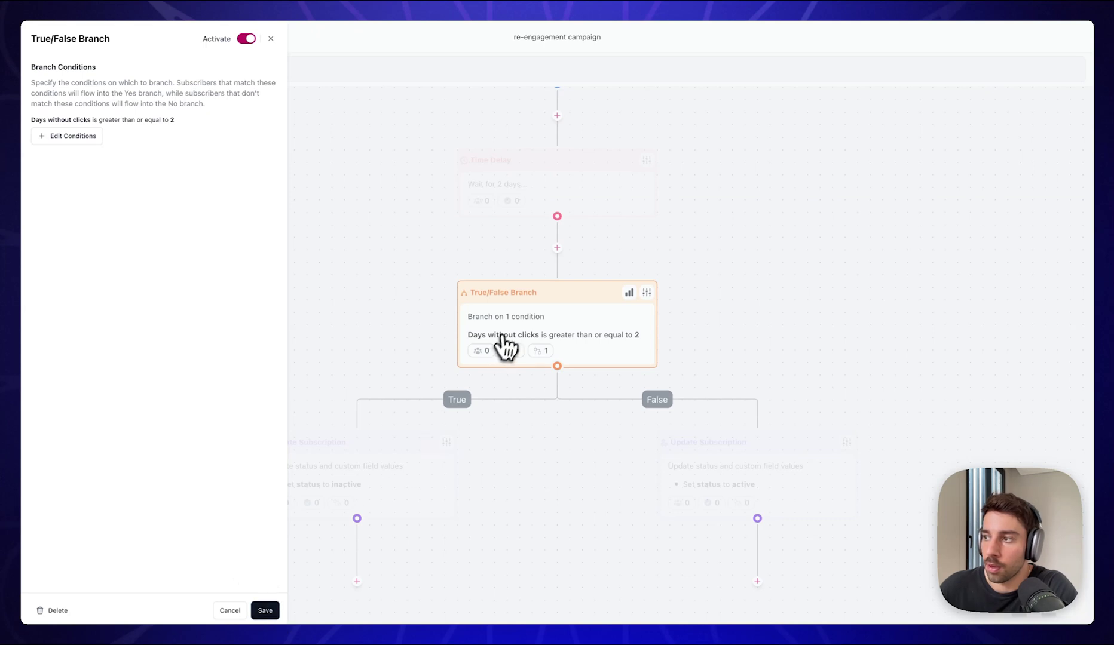
{"action": "left_click", "coordinate": [505, 345]}
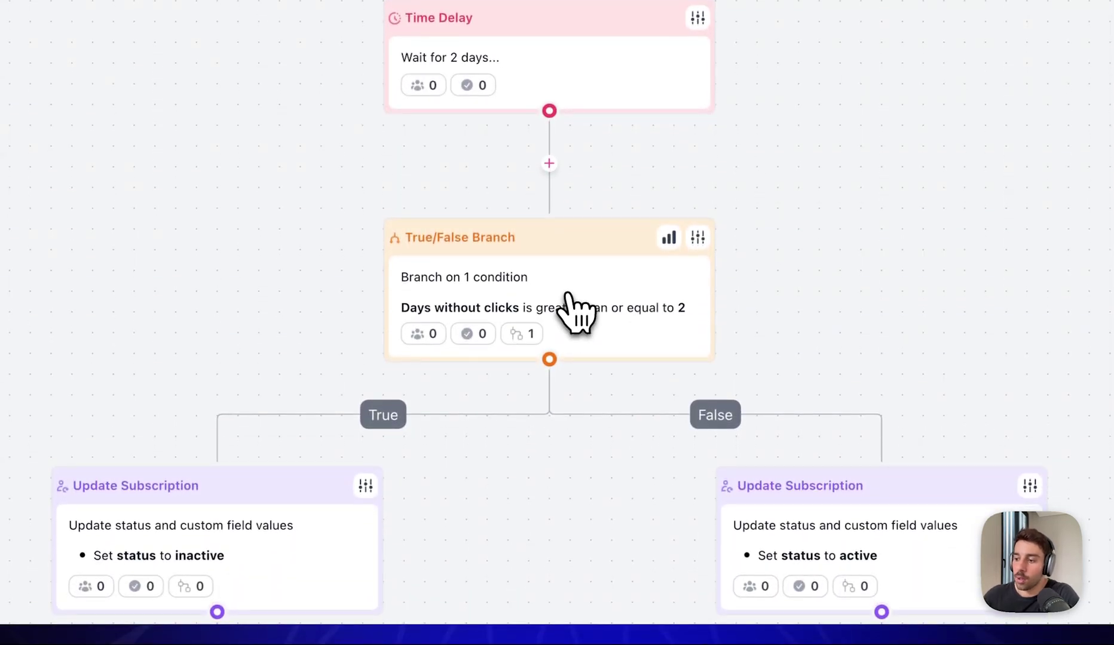
{"action": "scroll", "coordinate": [575, 312], "scroll_direction": "down", "scroll_amount": 4}
Save the True-path Update Subscription with status Inactive and the churned tag
{"action": "scroll", "coordinate": [403, 398], "scroll_direction": "down", "scroll_amount": 2}
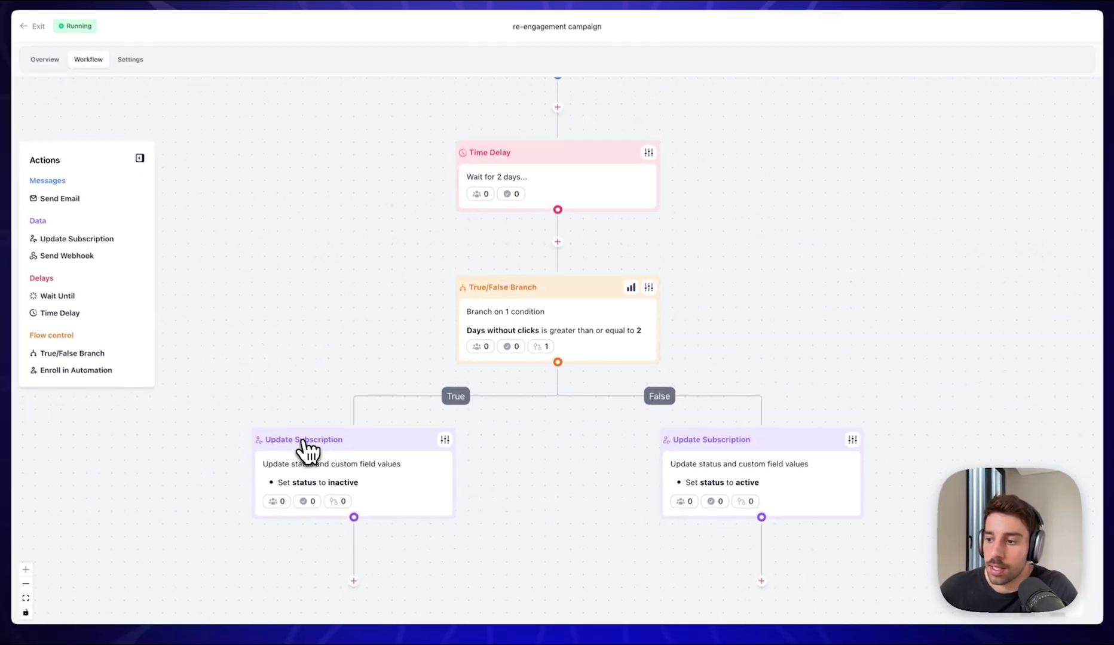
{"action": "left_click", "coordinate": [374, 323]}
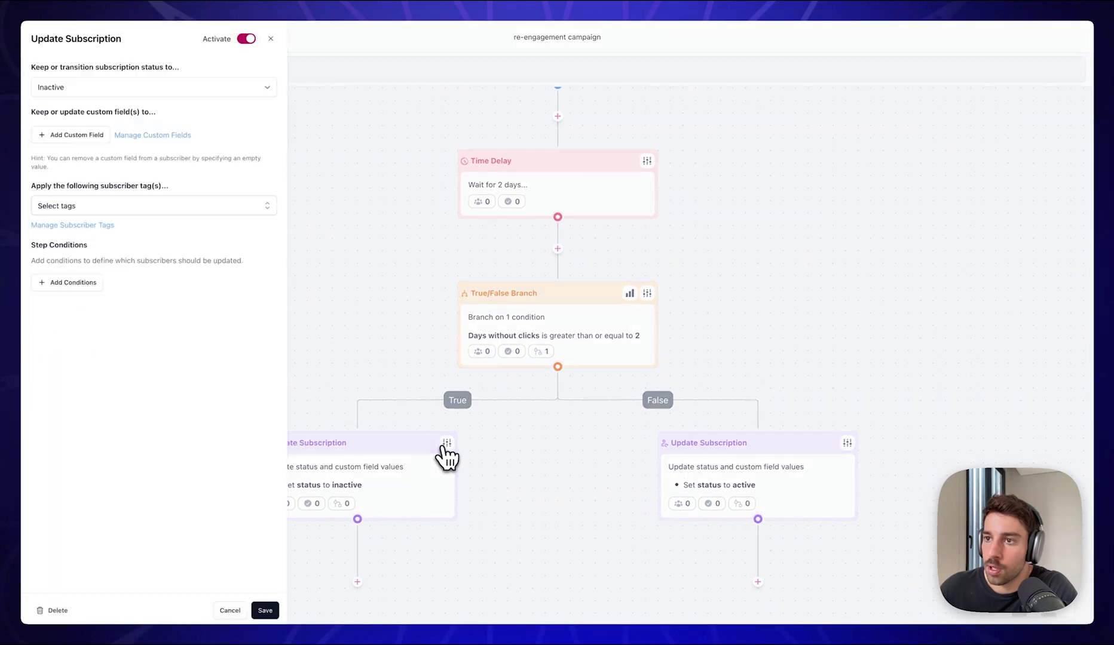
{"action": "left_click", "coordinate": [168, 90]}
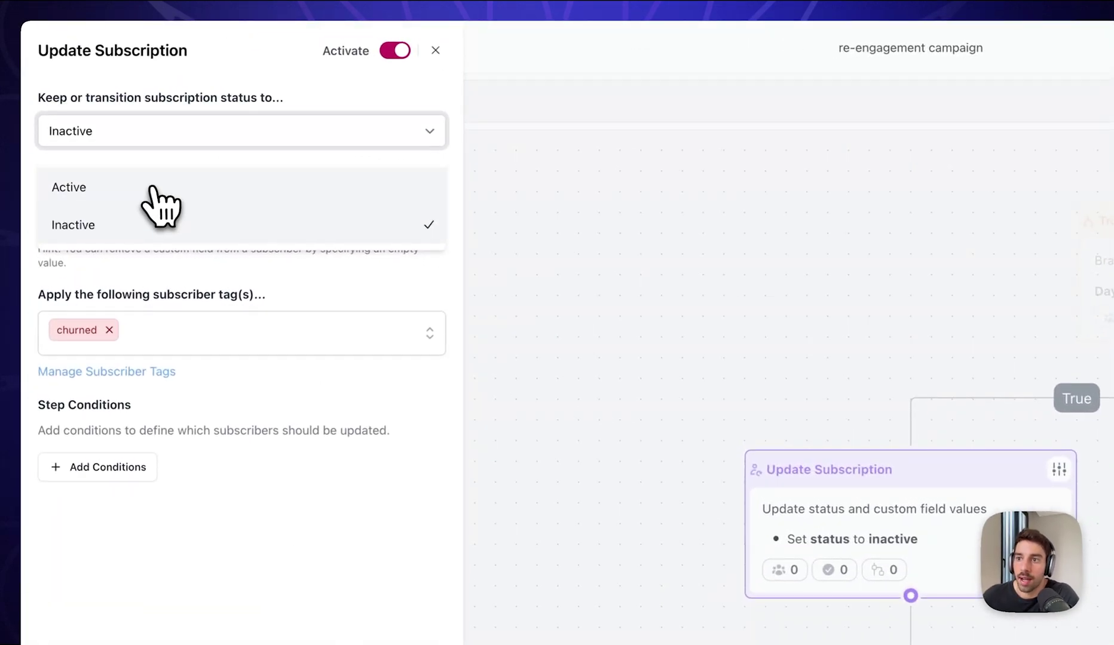
{"action": "left_click", "coordinate": [139, 223]}
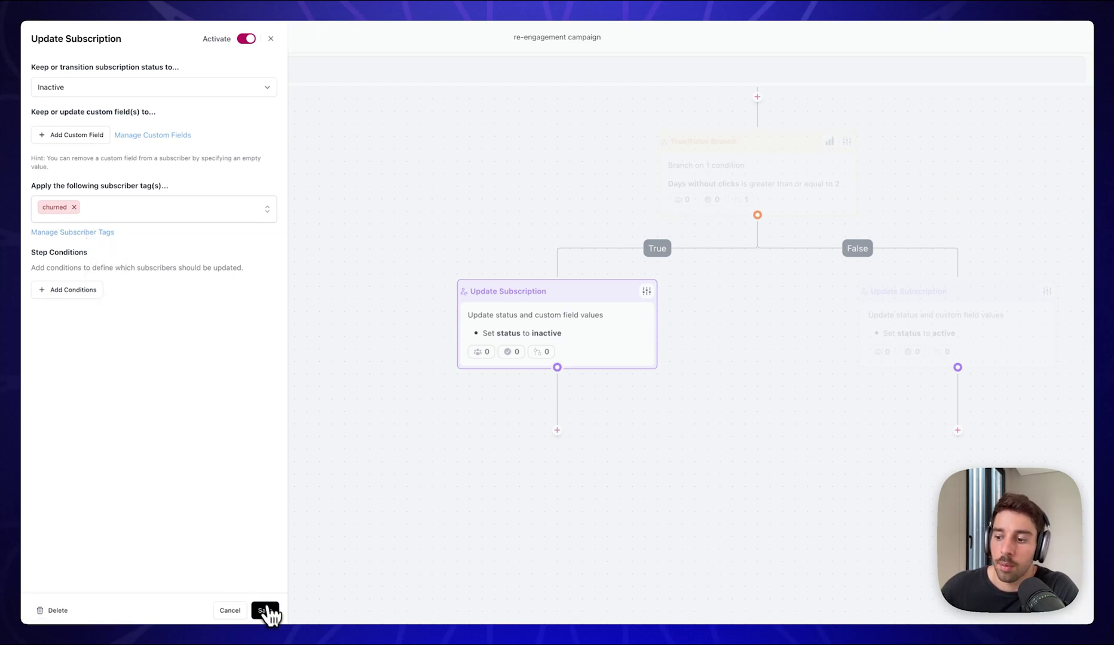
{"action": "left_click", "coordinate": [265, 611]}
Save the False-path Update Subscription with status Active and the re-engaged tag
{"action": "scroll", "coordinate": [571, 378], "scroll_direction": "right", "scroll_amount": 6}
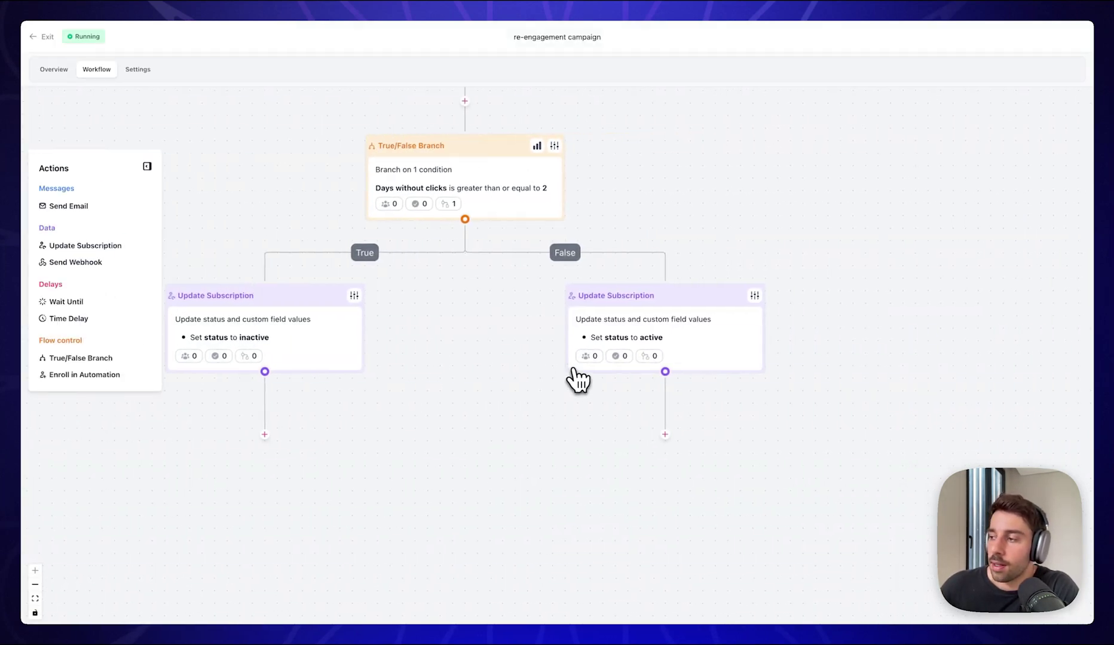
{"action": "left_click", "coordinate": [707, 297]}
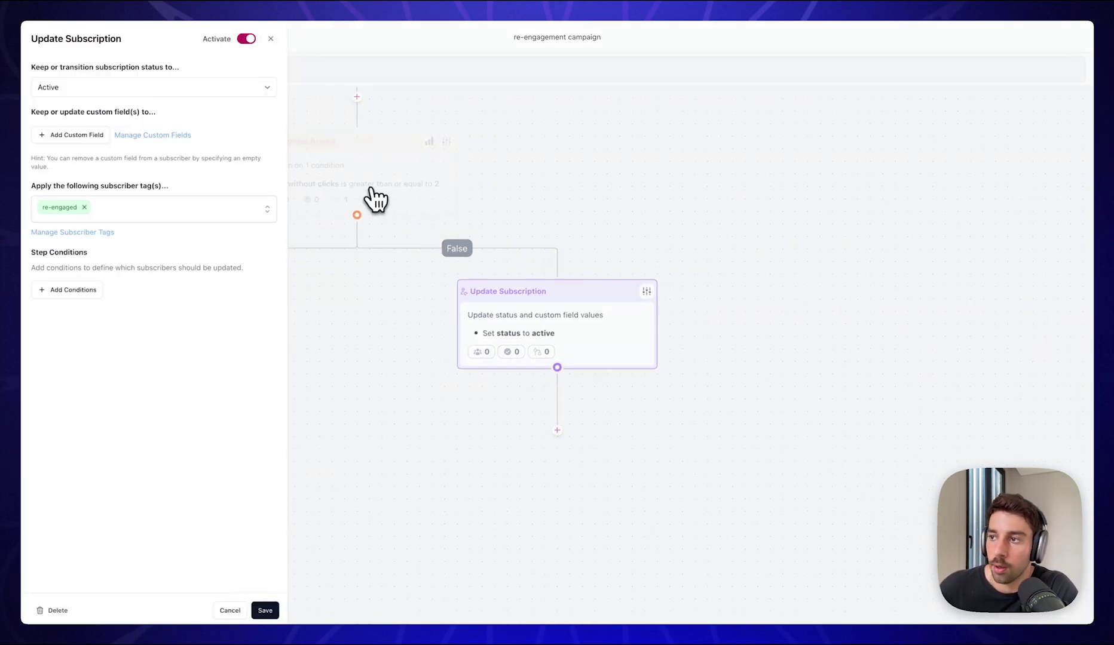
{"action": "left_click", "coordinate": [77, 90]}
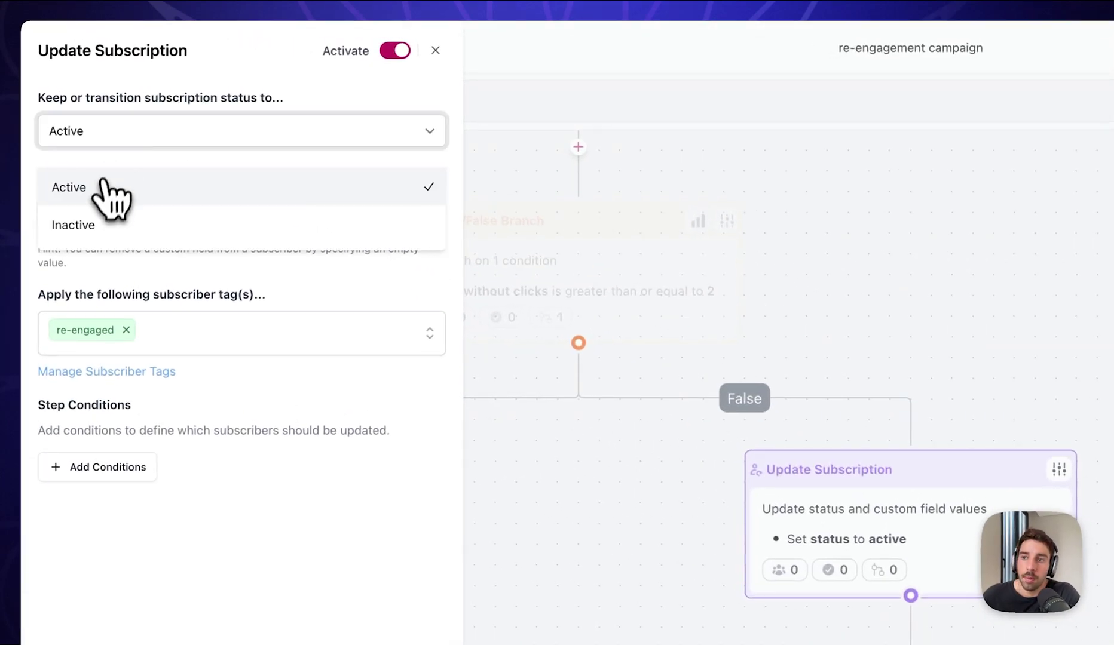
{"action": "left_click", "coordinate": [104, 182]}
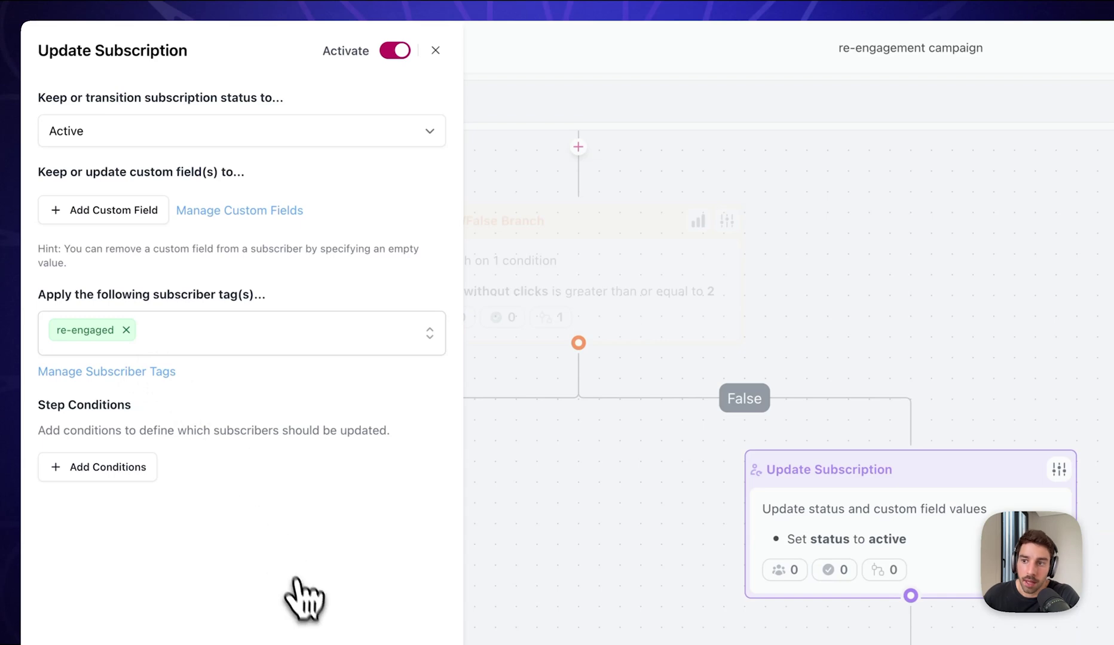
{"action": "left_click", "coordinate": [266, 616]}
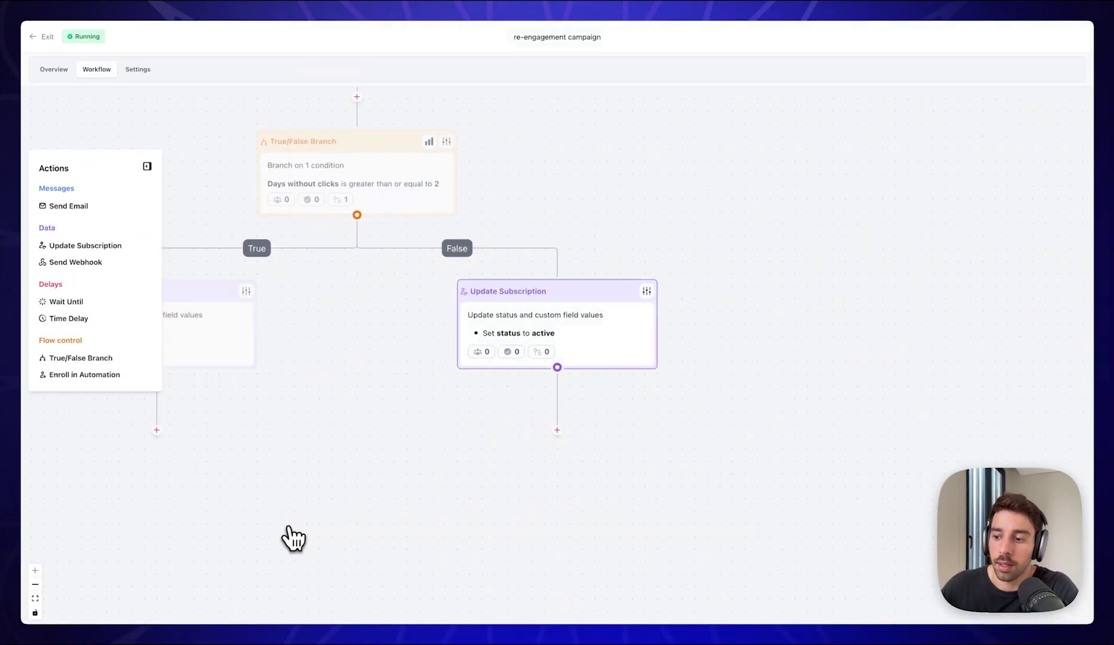
Scroll the workflow from the Unengaged trigger down to both branches, then switch to the campaign Overview
{"action": "scroll", "coordinate": [308, 418], "scroll_direction": "up", "scroll_amount": 5}
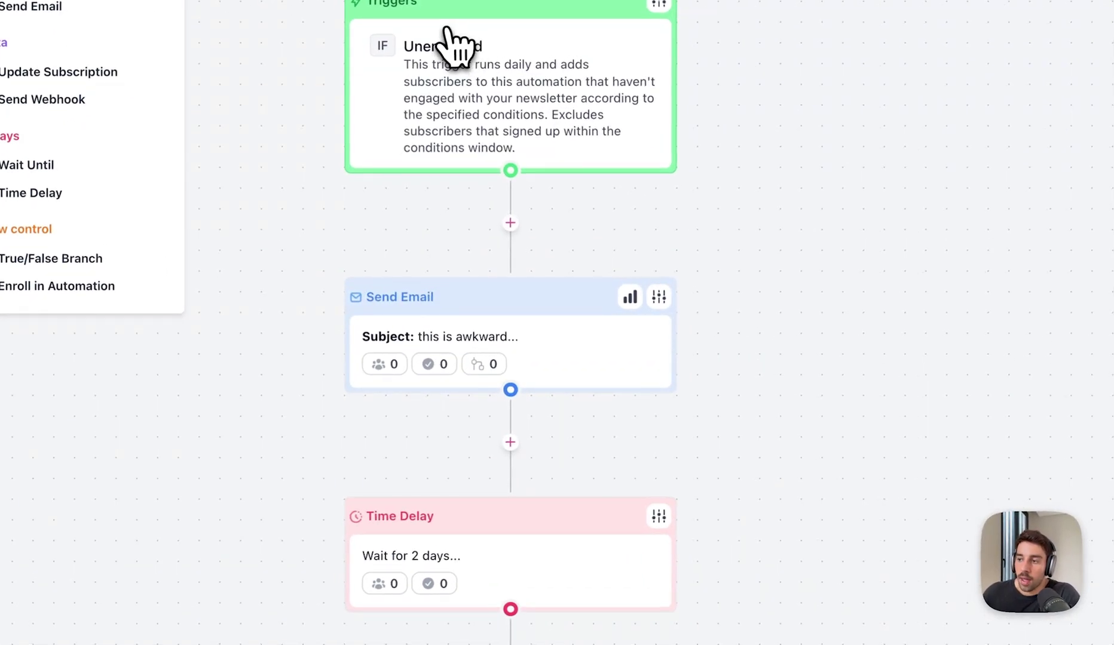
{"action": "scroll", "coordinate": [448, 33], "scroll_direction": "down", "scroll_amount": 1}
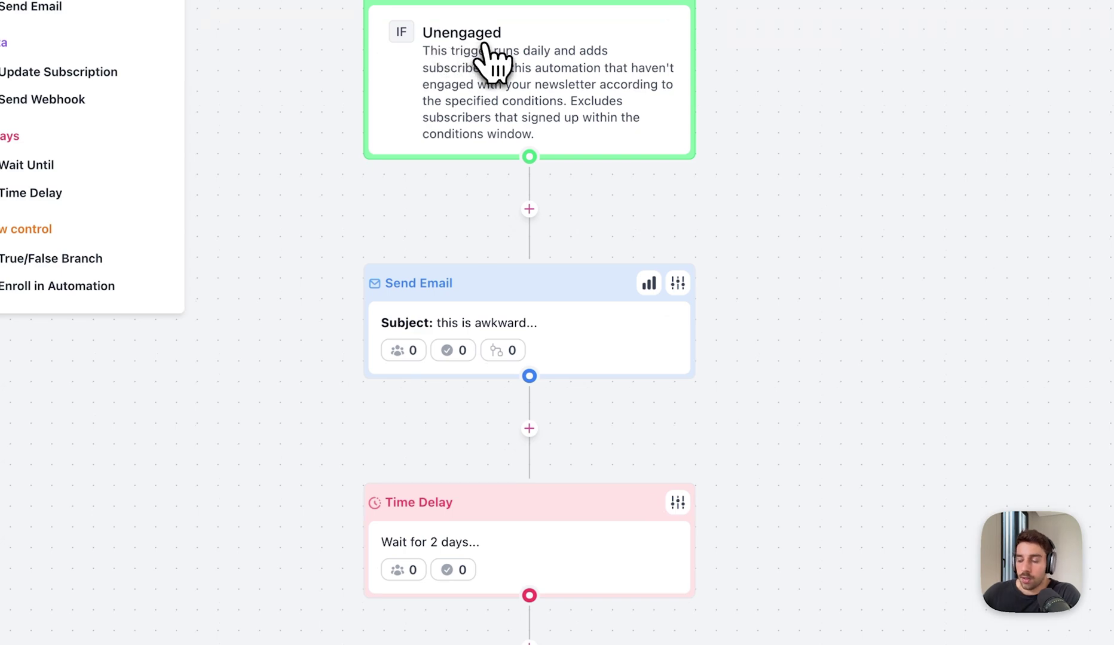
{"action": "scroll", "coordinate": [490, 60], "scroll_direction": "down", "scroll_amount": 5}
{"action": "scroll", "coordinate": [552, 199], "scroll_direction": "down", "scroll_amount": 1}
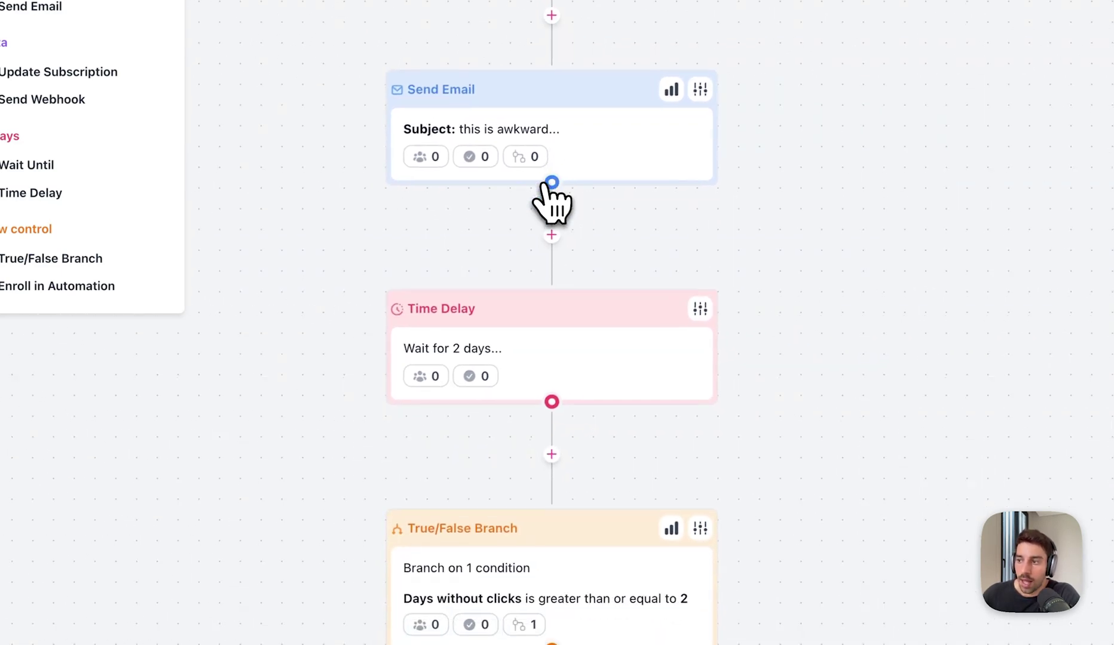
{"action": "scroll", "coordinate": [552, 199], "scroll_direction": "down", "scroll_amount": 4}
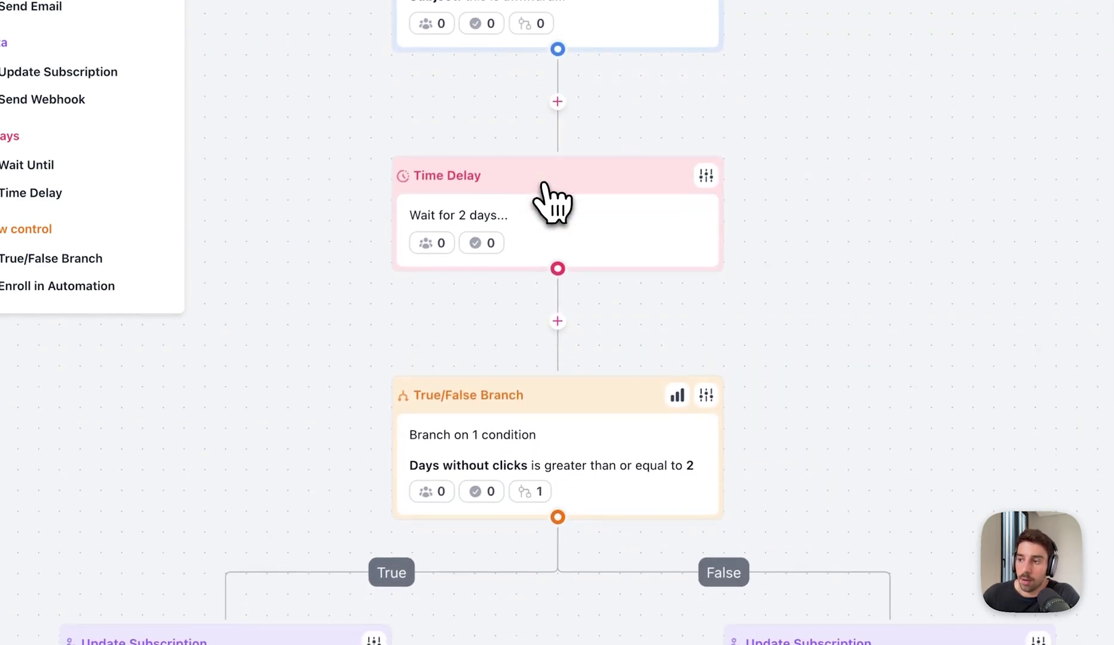
{"action": "scroll", "coordinate": [543, 191], "scroll_direction": "down", "scroll_amount": 7}
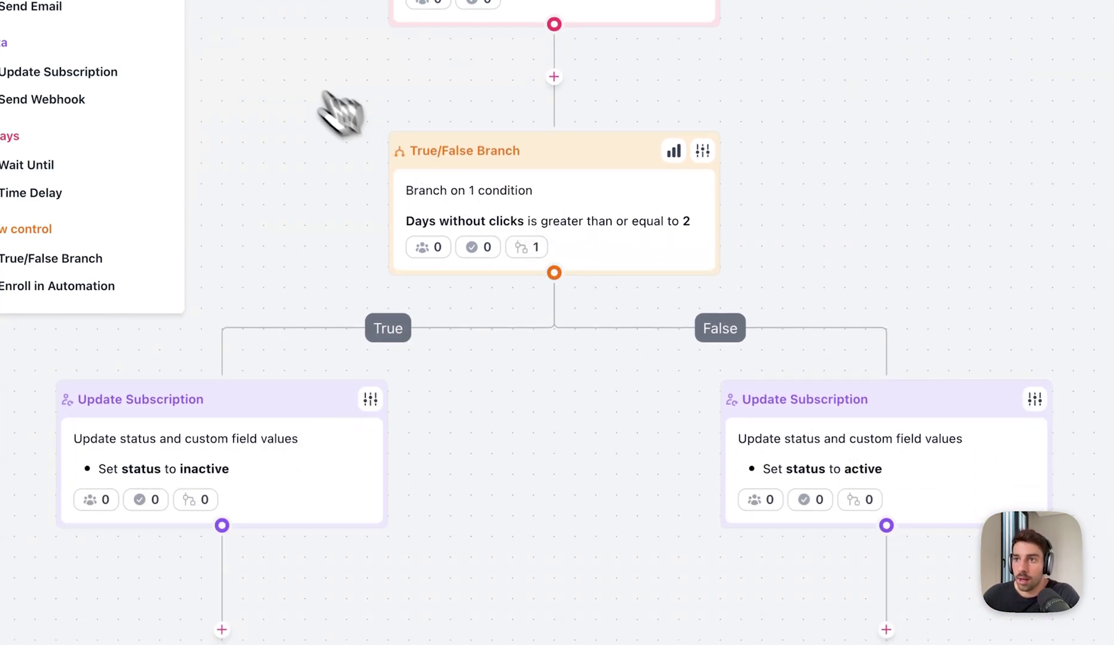
{"action": "left_click", "coordinate": [55, 20]}
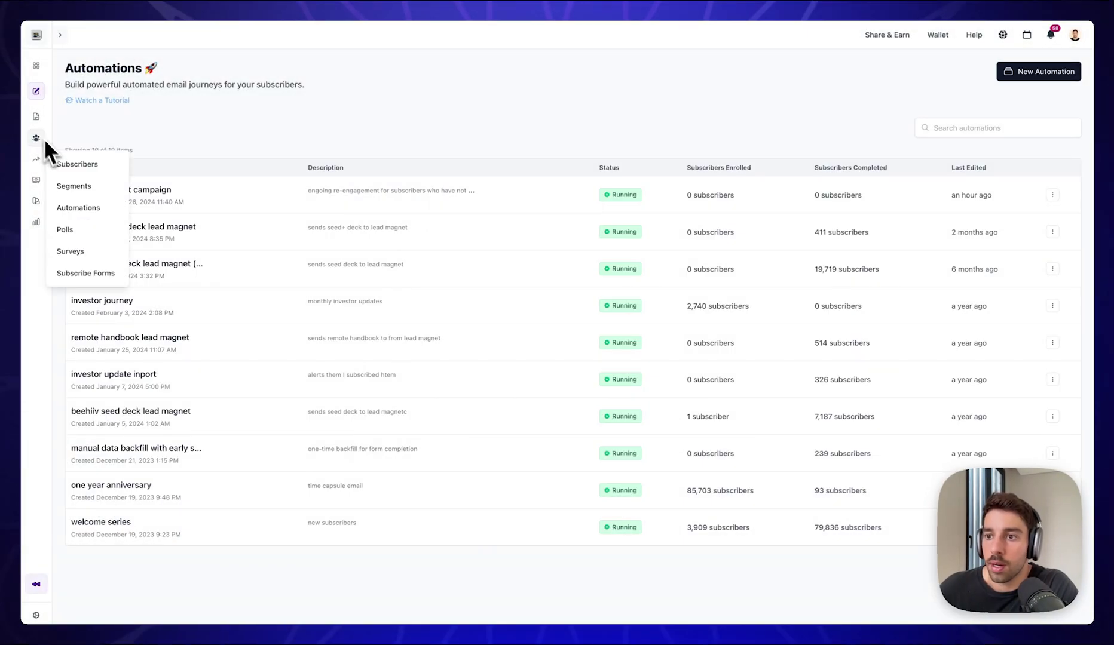
Open the 'unengaged readers' segment and its Quick Export dropdown
{"action": "left_click", "coordinate": [74, 186]}
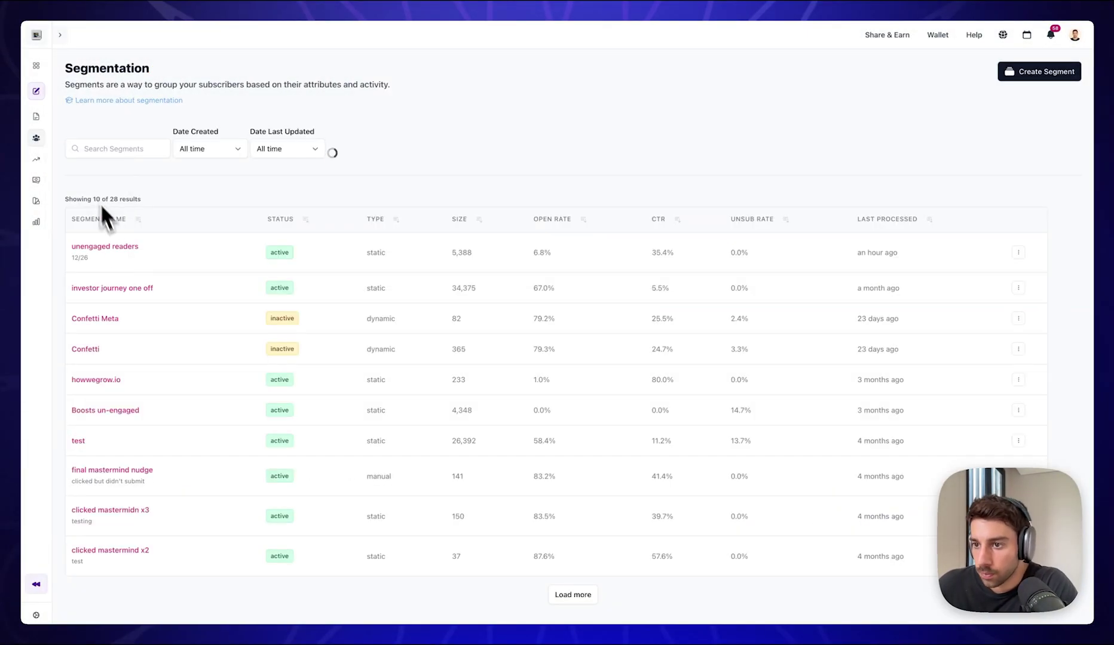
{"action": "left_click", "coordinate": [115, 247]}
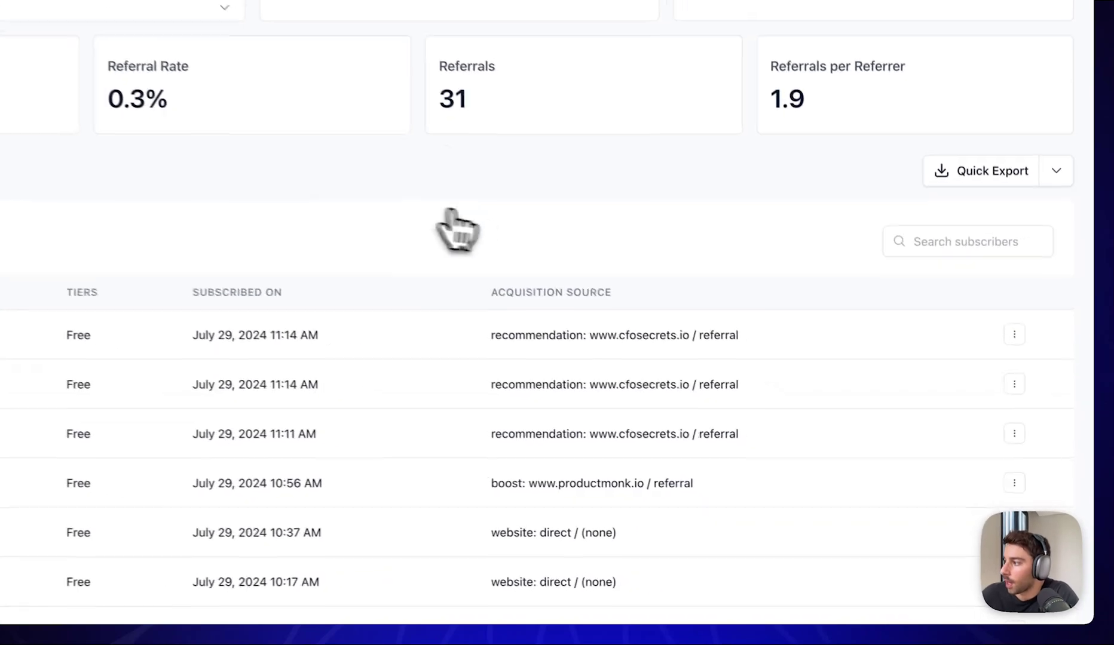
{"action": "left_click", "coordinate": [1055, 160]}
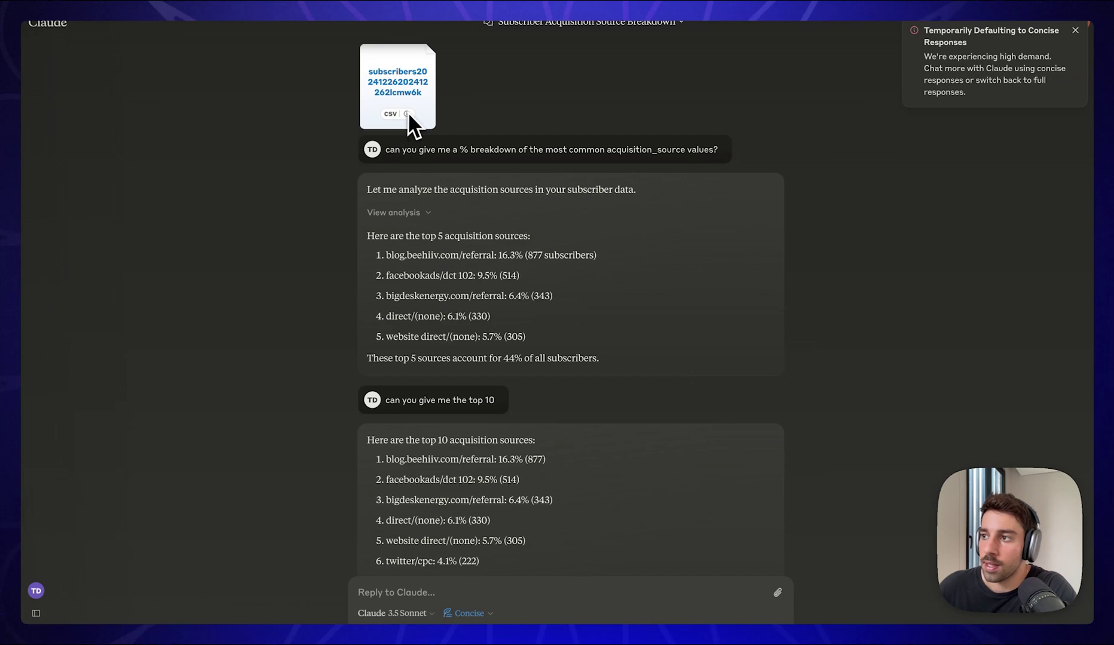
{"action": "scroll", "coordinate": [409, 122], "scroll_direction": "down", "scroll_amount": 3}
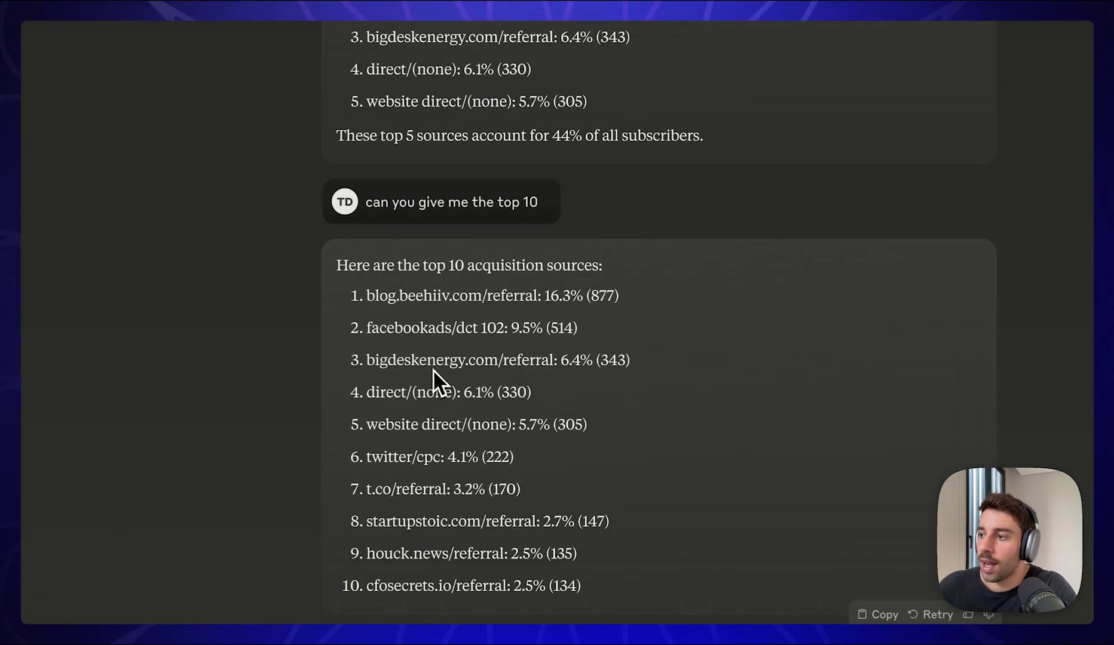
{"action": "scroll", "coordinate": [433, 368], "scroll_direction": "down", "scroll_amount": 2}
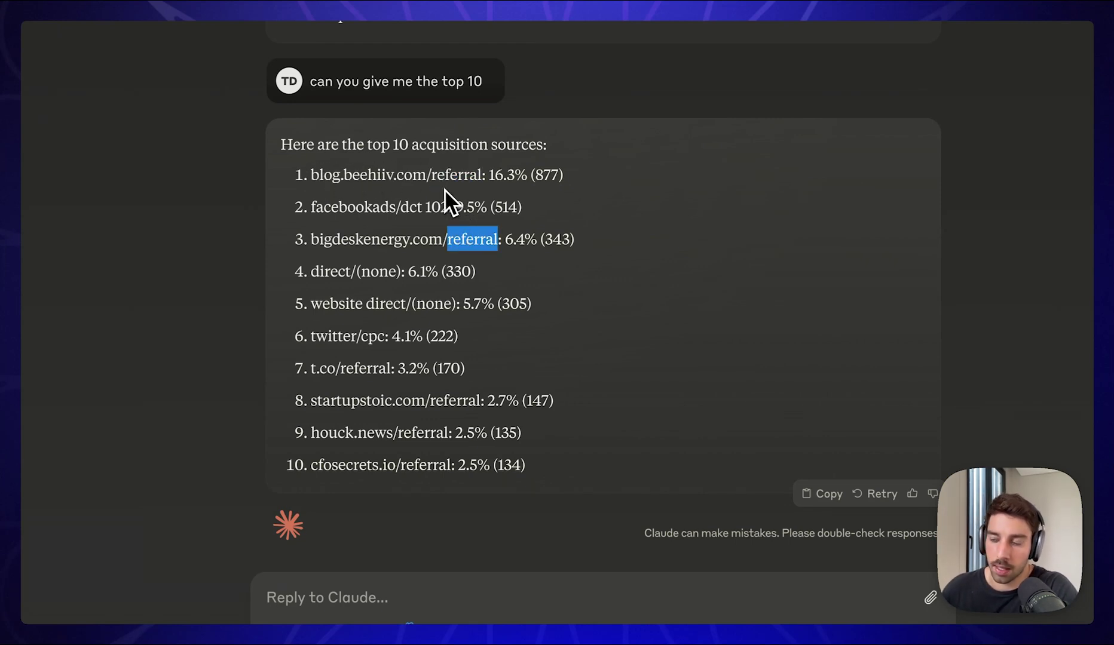
{"action": "left_click_drag", "start_coordinate": [332, 175], "coordinate": [450, 174]}
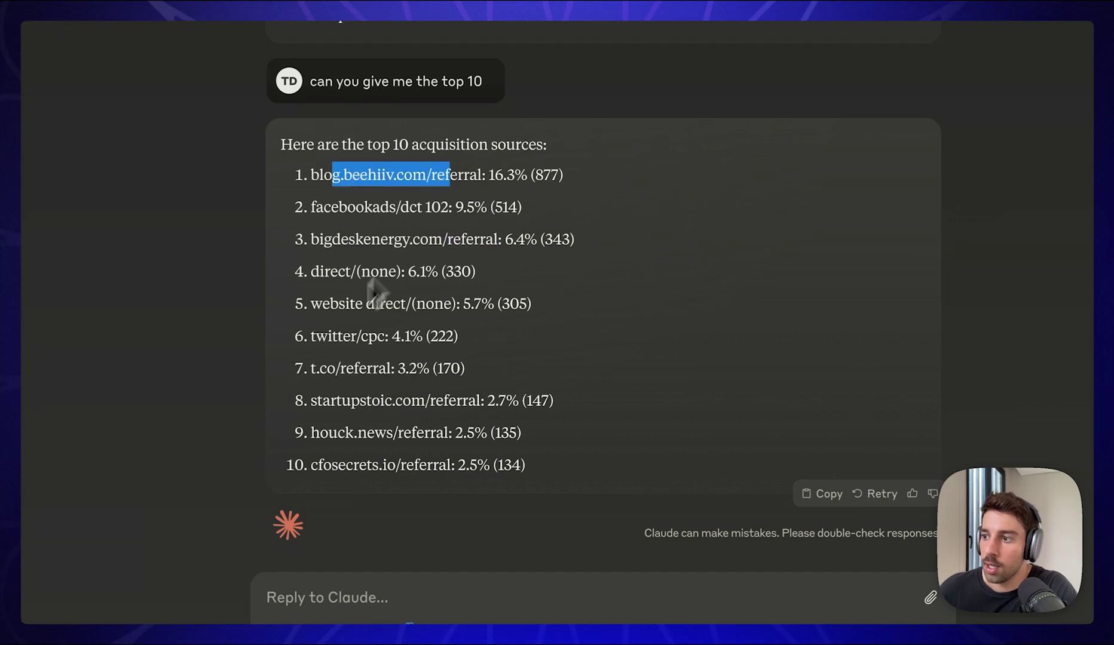
{"action": "left_click_drag", "start_coordinate": [319, 272], "coordinate": [436, 272]}
{"action": "left_click_drag", "start_coordinate": [311, 303], "coordinate": [462, 305]}
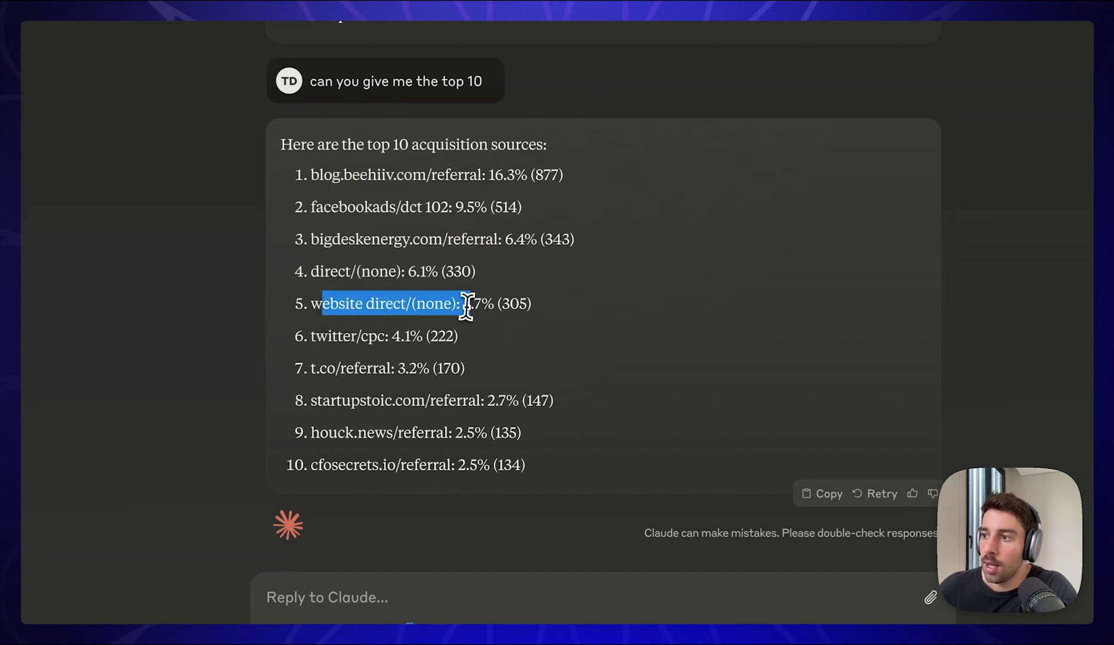
{"action": "left_click", "coordinate": [467, 306]}
{"action": "left_click_drag", "start_coordinate": [307, 213], "coordinate": [418, 210]}
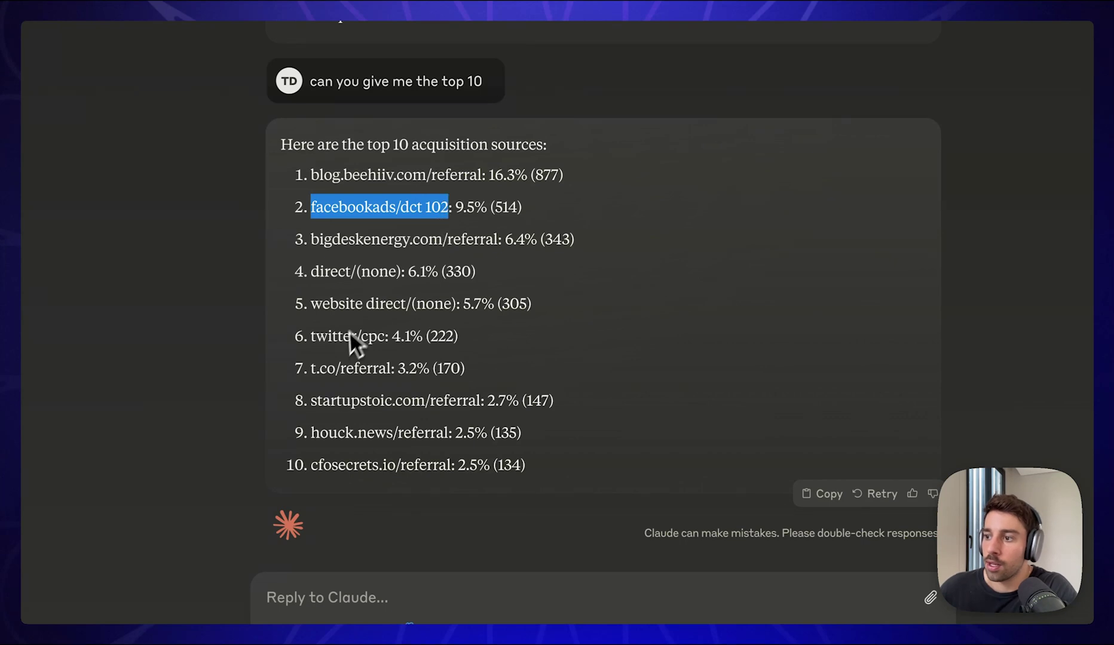
{"action": "left_click_drag", "start_coordinate": [311, 337], "coordinate": [365, 336]}
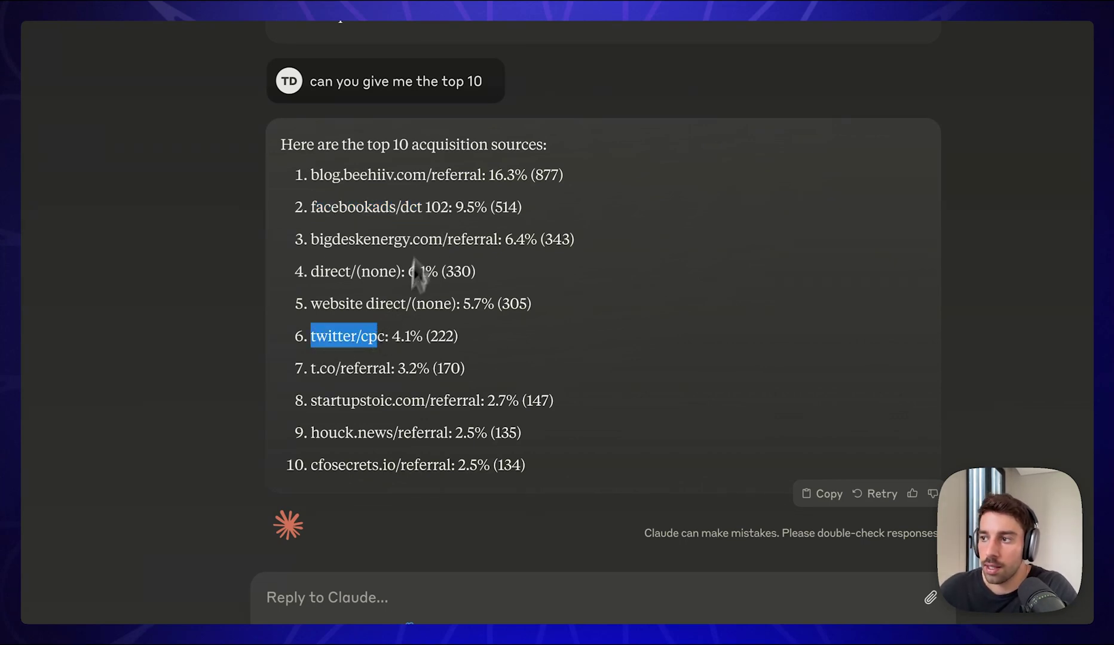
{"action": "triple_click", "coordinate": [435, 203]}
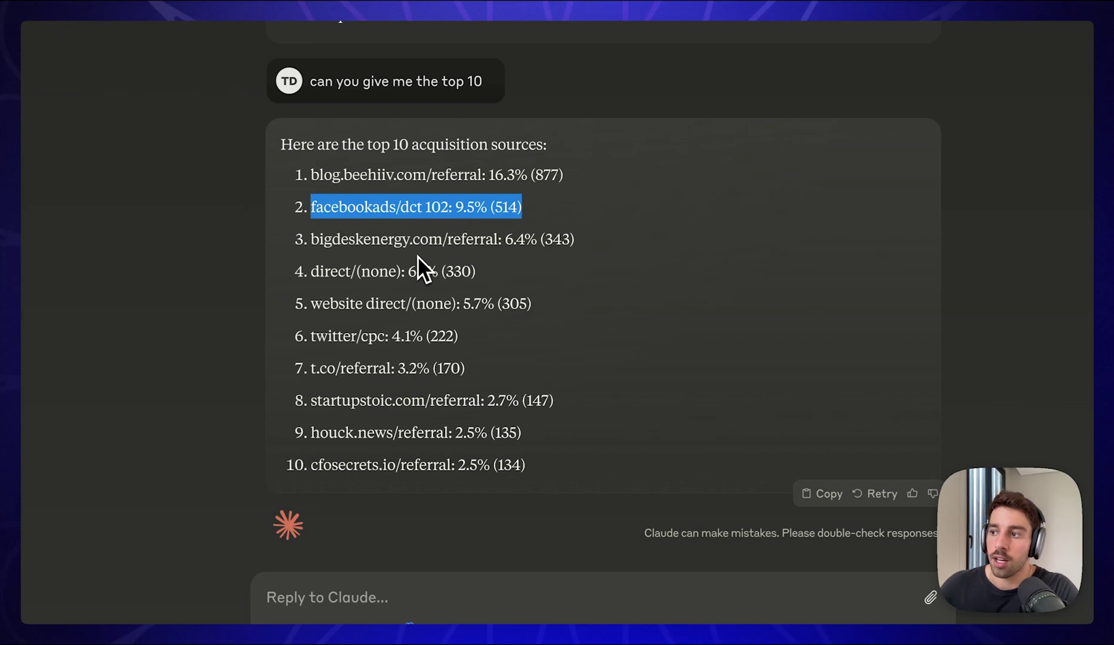
{"action": "left_click", "coordinate": [405, 274]}
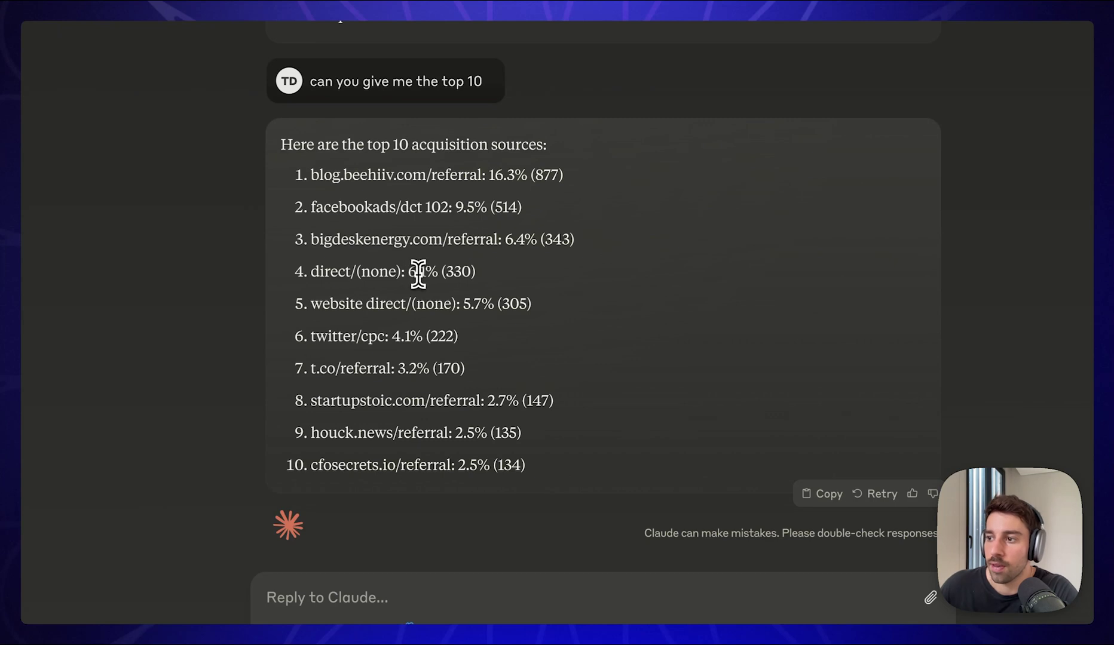
{"action": "left_click_drag", "start_coordinate": [461, 340], "coordinate": [312, 337]}
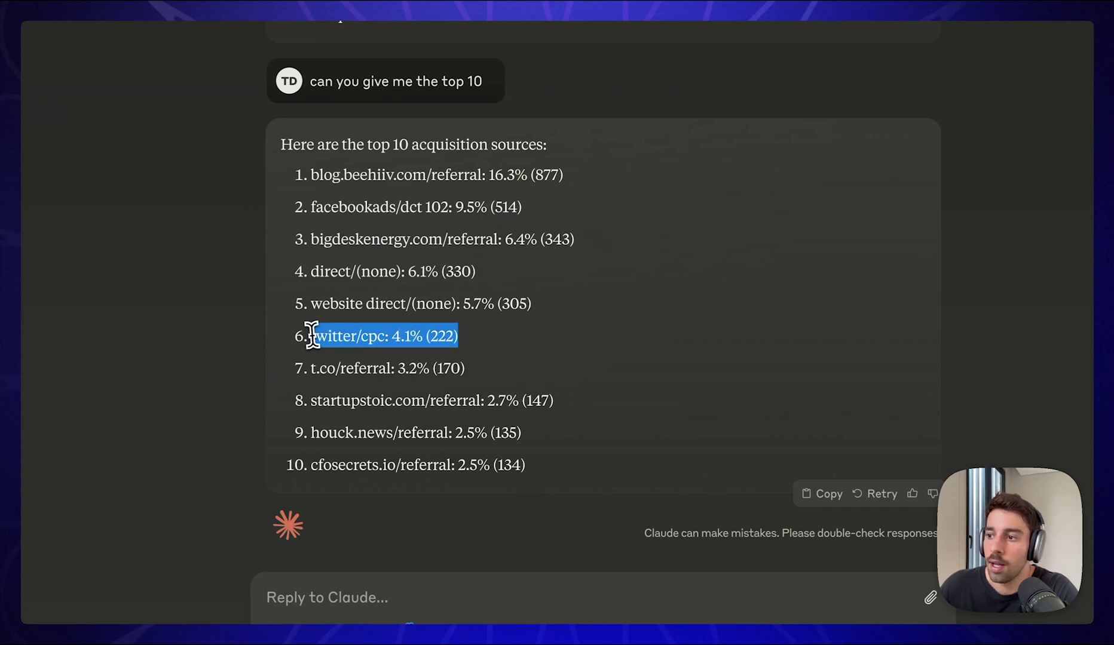
{"action": "left_click_drag", "start_coordinate": [312, 206], "coordinate": [560, 220]}
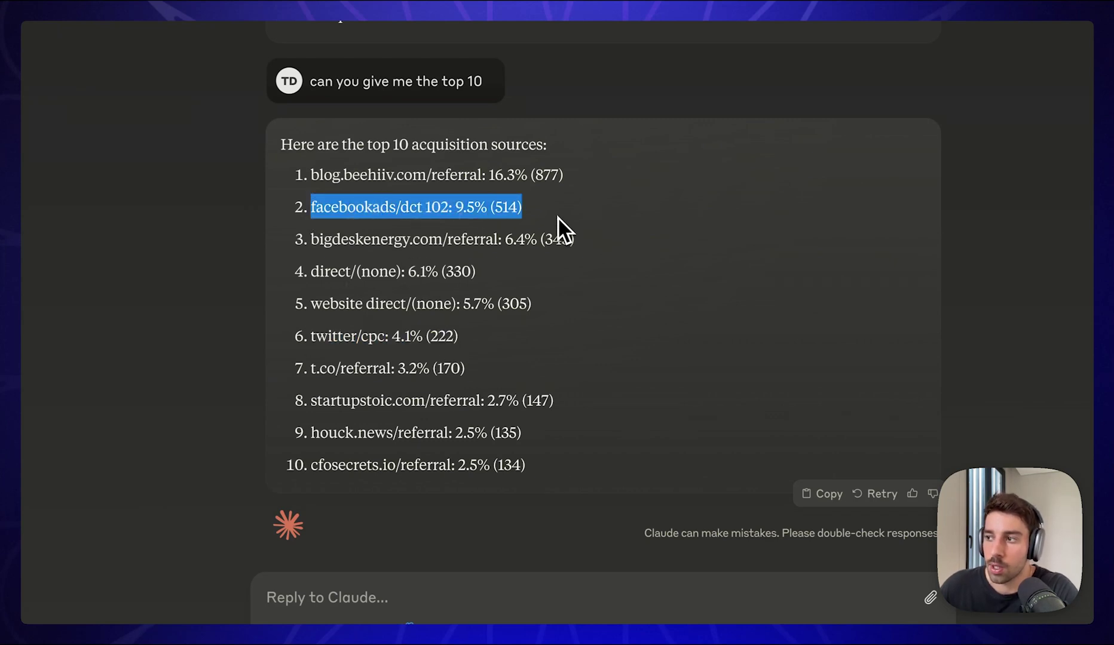